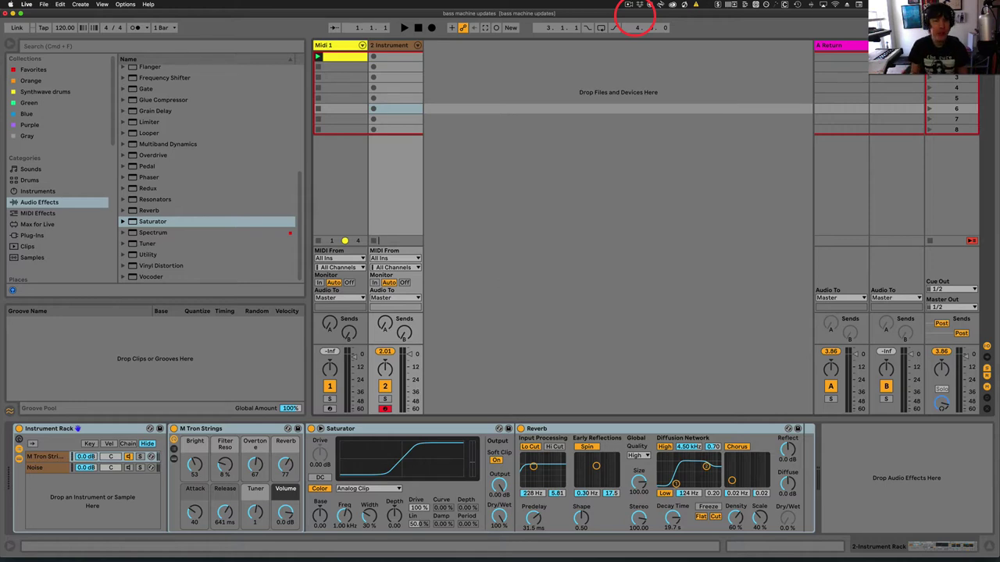
Select the M Tron Strings chain and nudge the Reverb Dry/Wet and Saturator Drive during playback
click(46, 456)
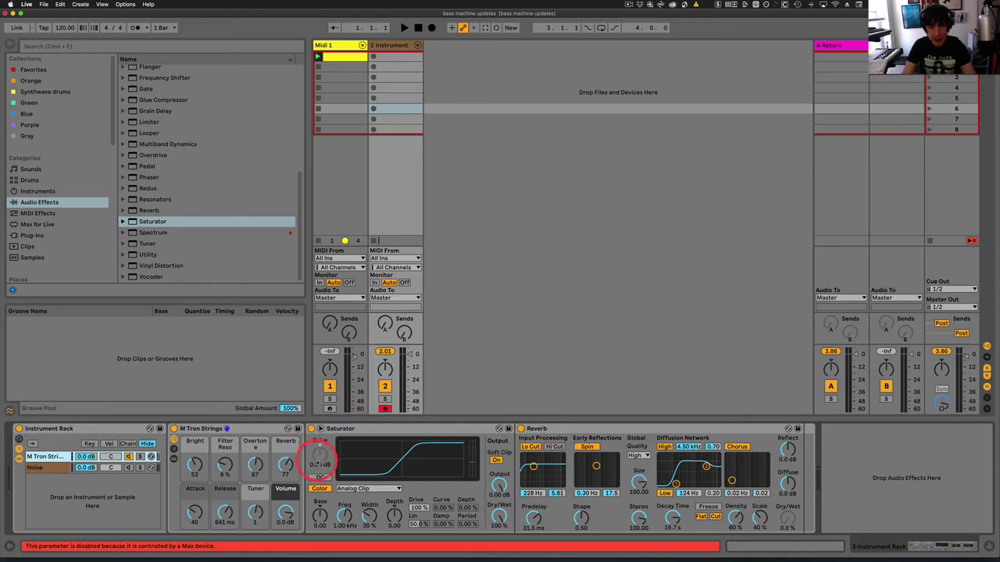
click(783, 519)
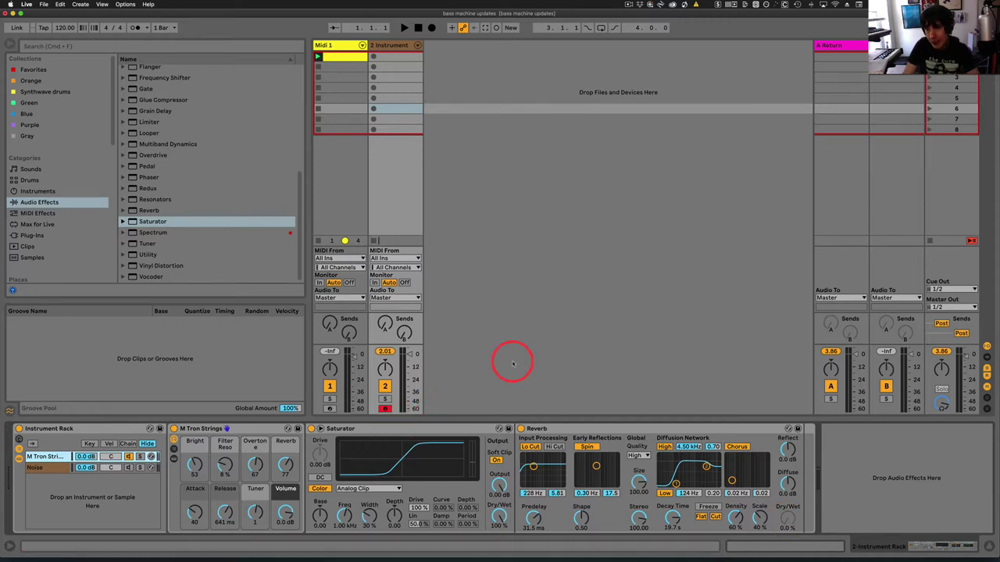
drag(400, 456, 402, 422)
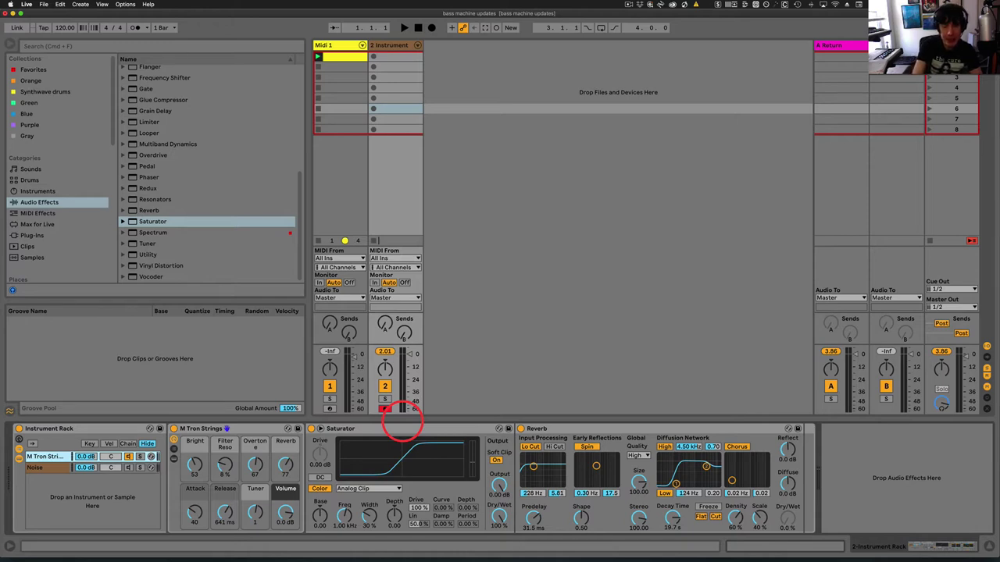
drag(402, 422, 402, 423)
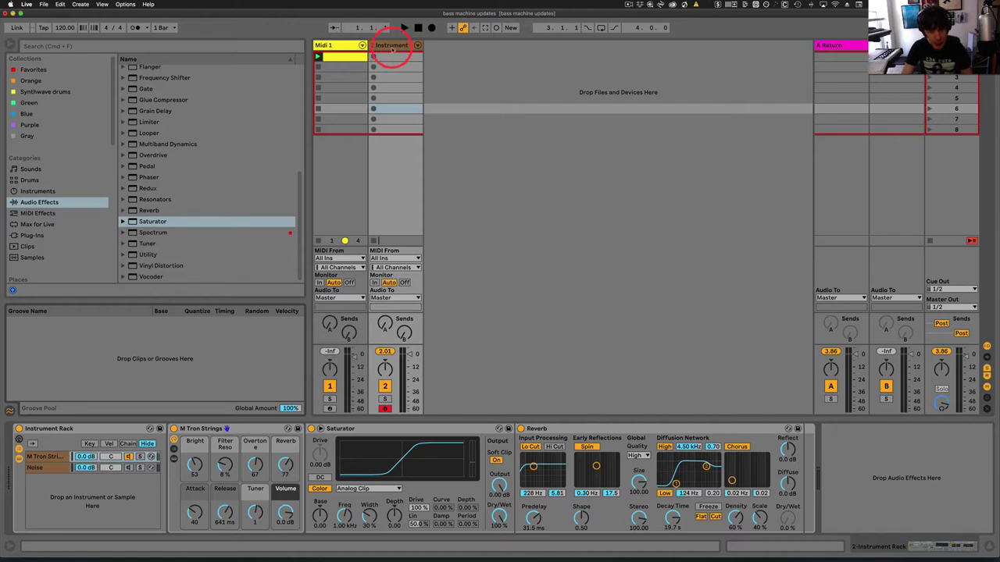
Add a new MIDI track and search the instrument browser for the M Tron preset
key(super+shift+t)
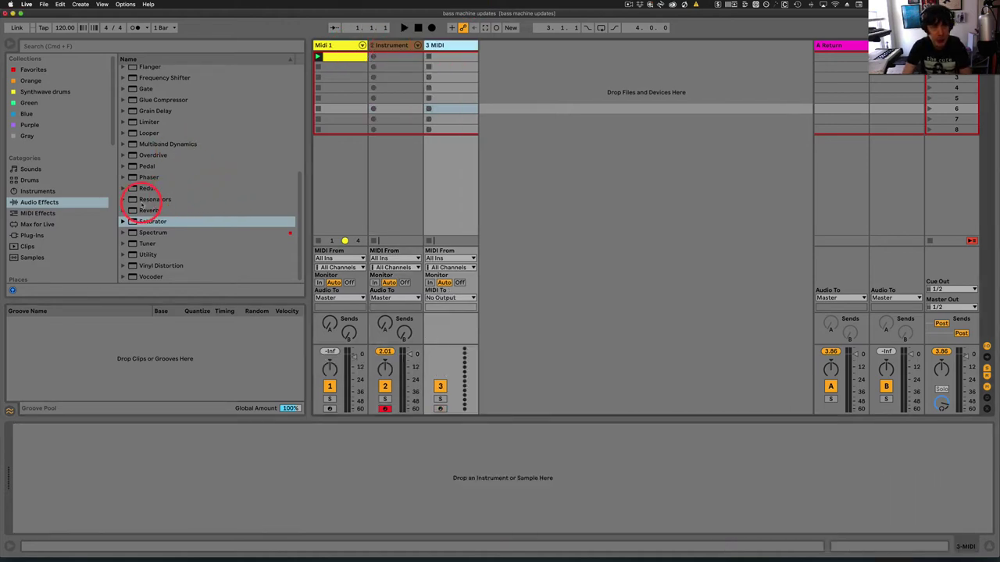
click(38, 192)
click(160, 47)
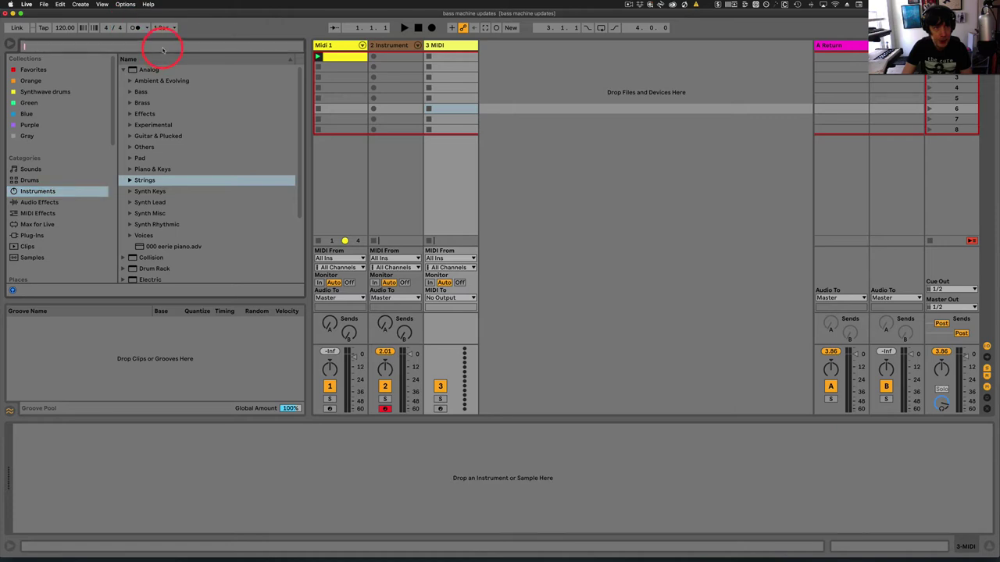
text(mts)
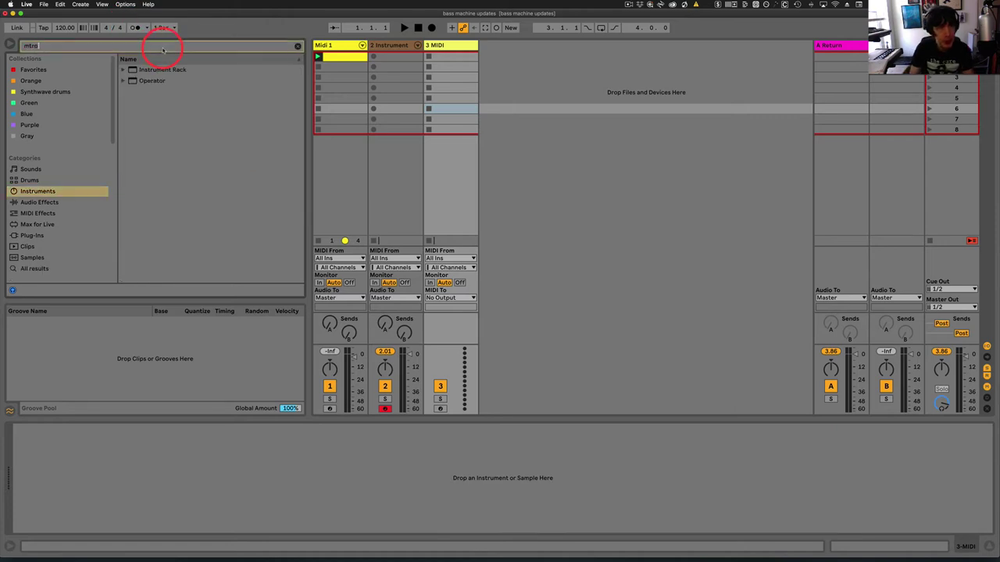
click(31, 46)
text(e)
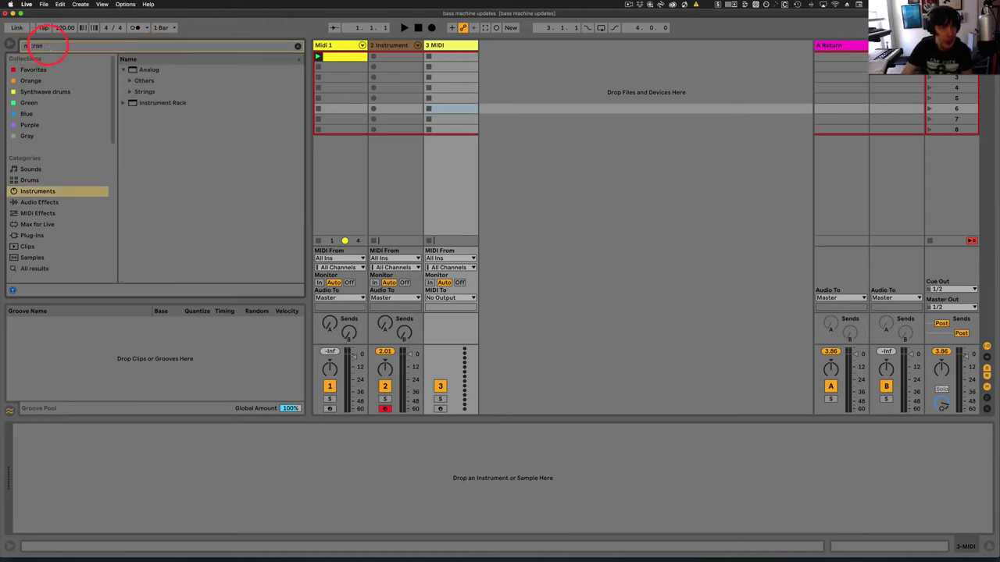
Load M Tron Strings from the Strings results onto the new third track
click(127, 103)
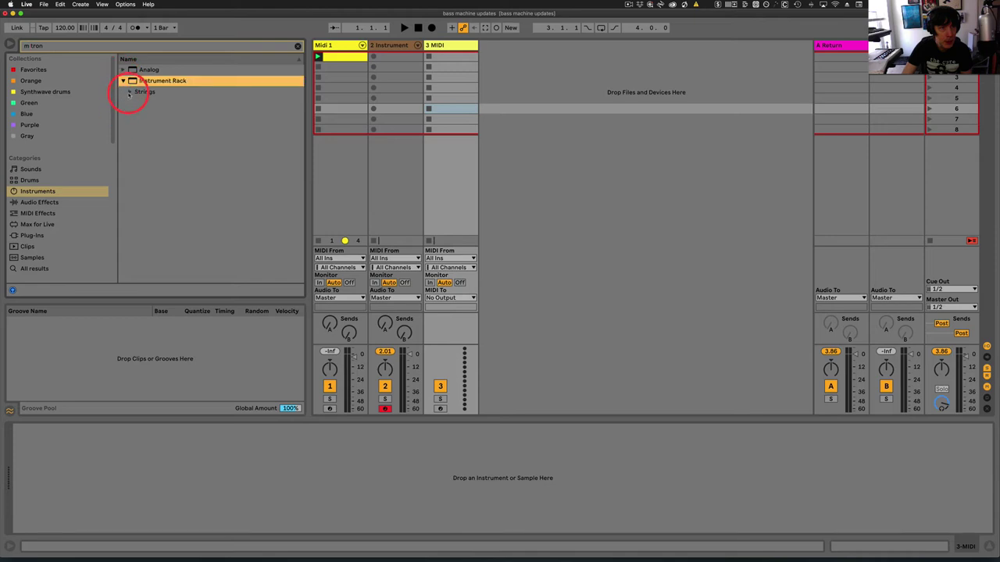
click(130, 92)
click(146, 104)
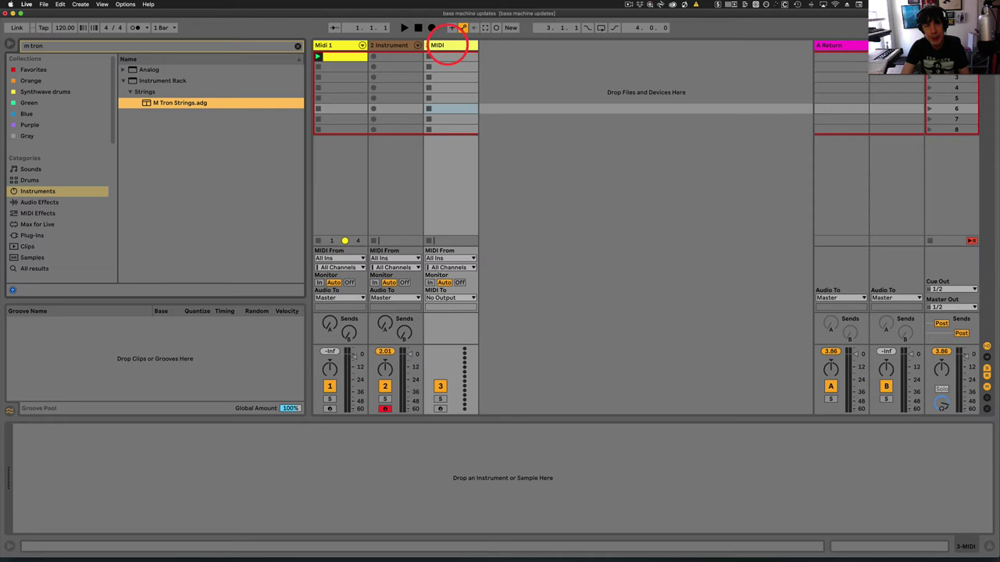
drag(449, 47, 449, 48)
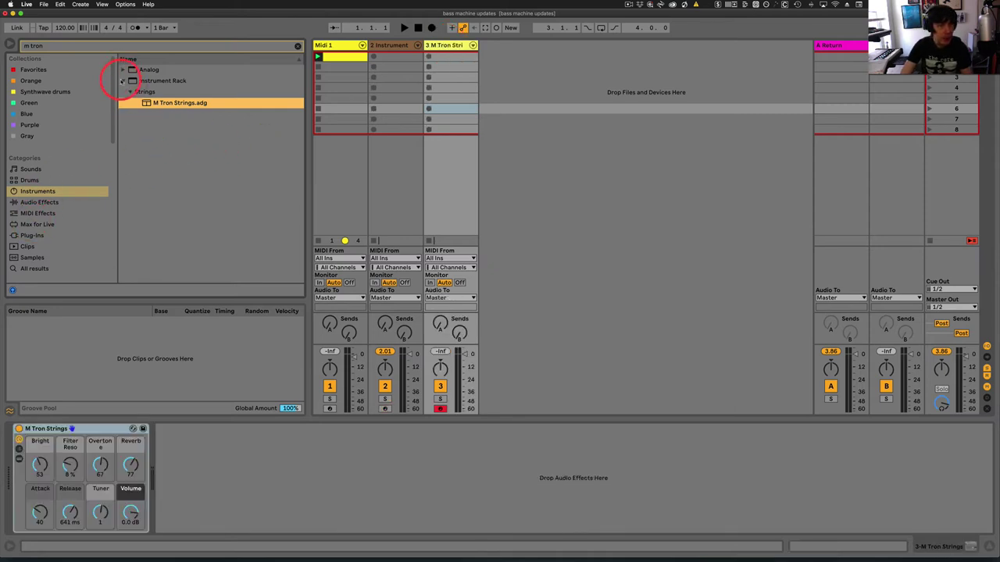
Add a Saturator after M Tron Strings with a Soft Sine curve and Soft Clip on
click(39, 203)
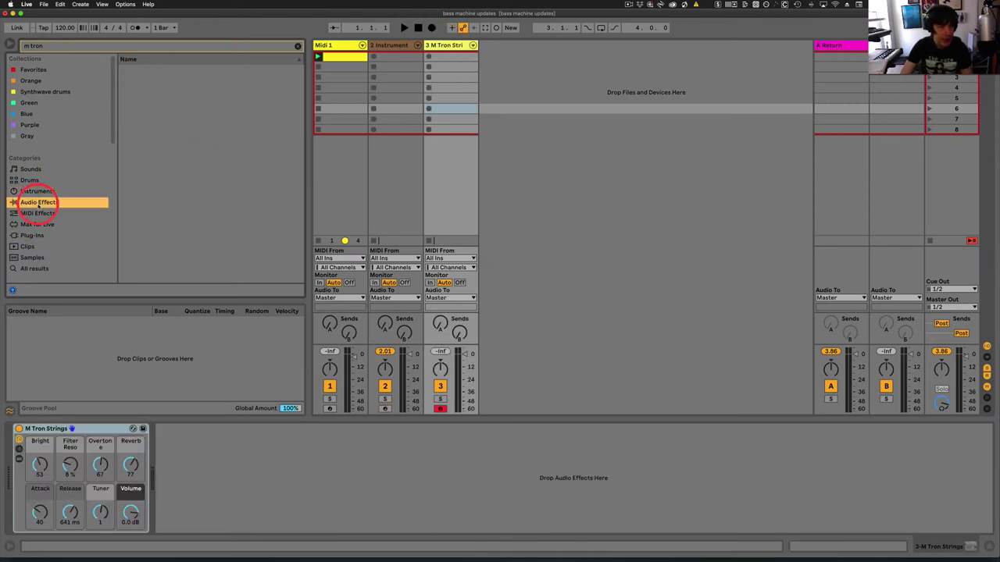
click(298, 46)
scroll(156, 207, down, 5)
click(153, 221)
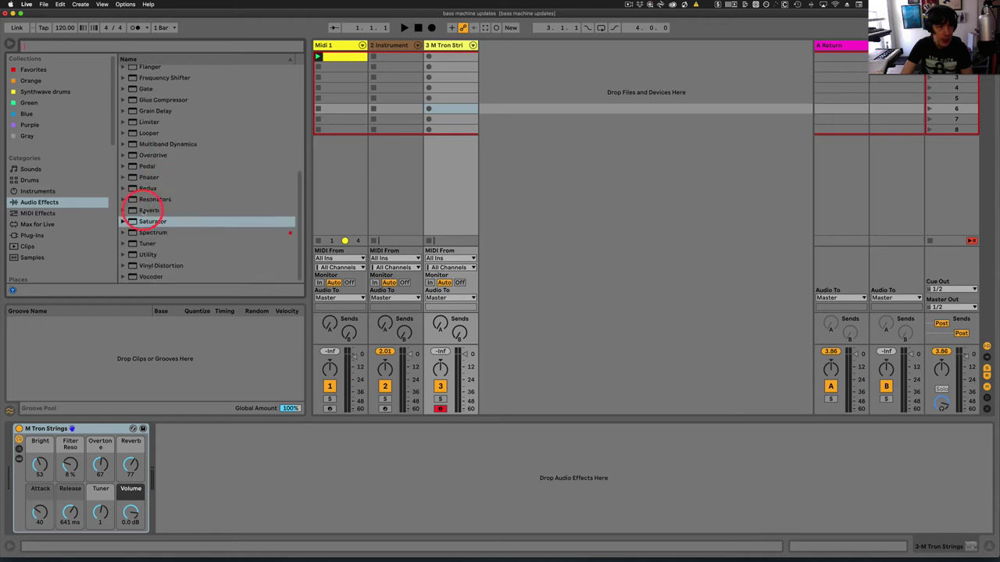
drag(135, 222, 179, 473)
click(201, 489)
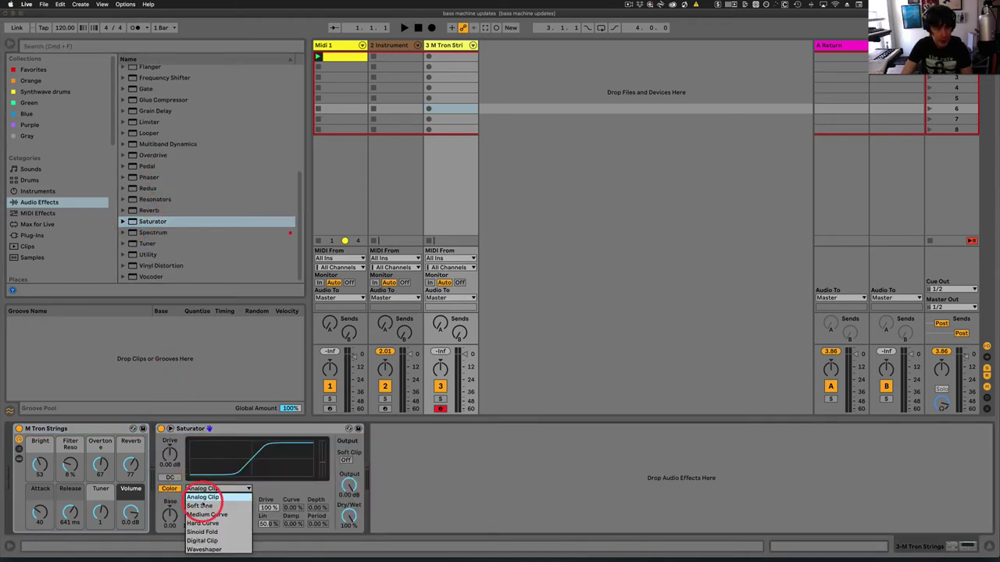
click(199, 507)
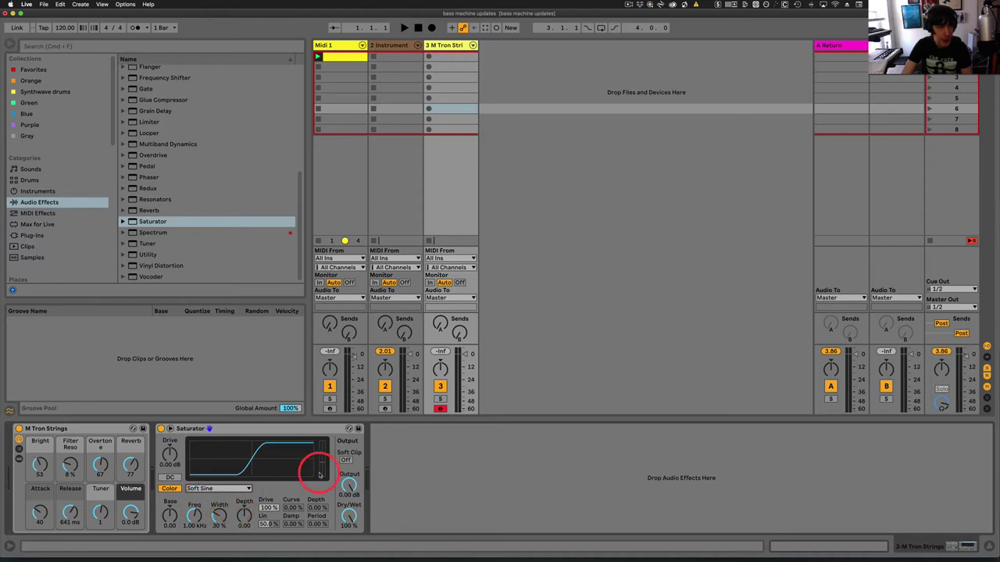
click(345, 460)
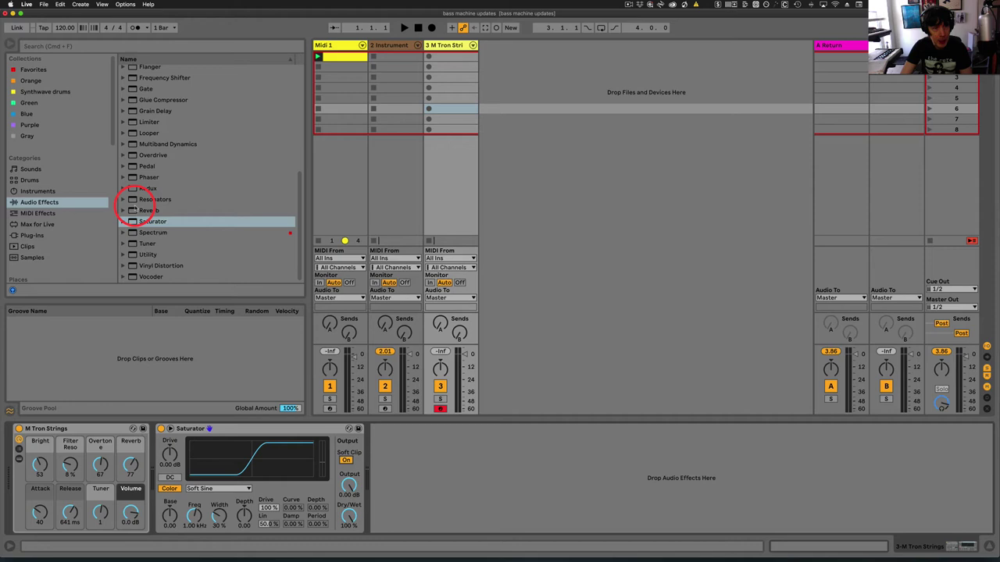
Add a longer-decay Reverb at 45% Dry/Wet and raise Saturator Drive to 5.71 dB
drag(147, 211, 375, 478)
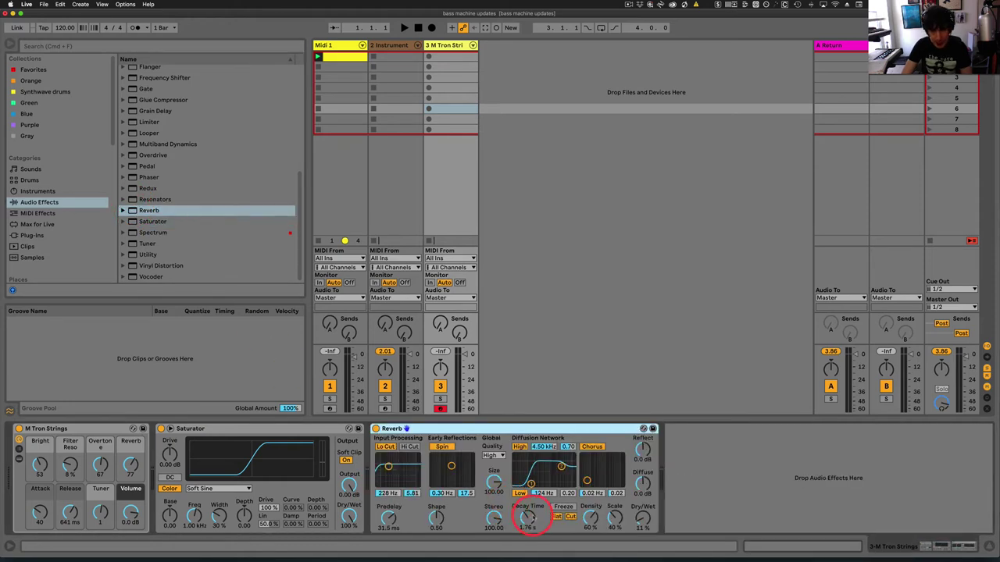
drag(534, 519, 530, 519)
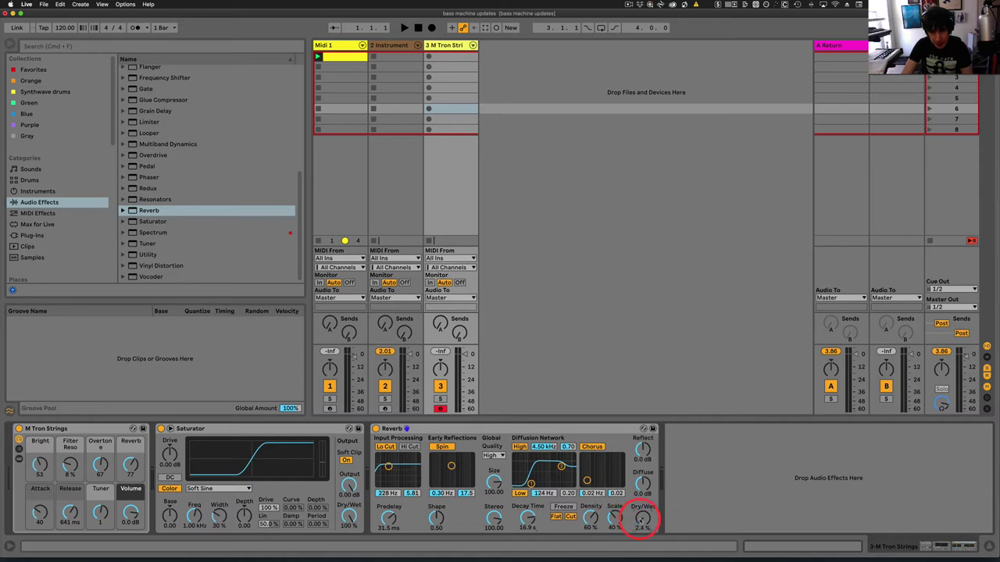
drag(645, 522, 645, 535)
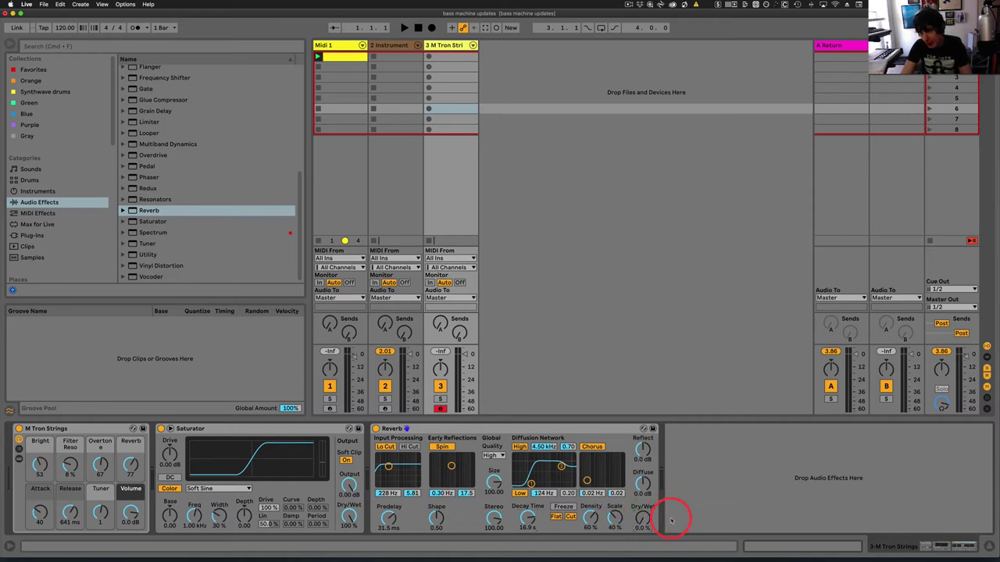
mouse_move(646, 523)
mouse_down()
mouse_move(645, 514)
mouse_move(643, 535)
mouse_up()
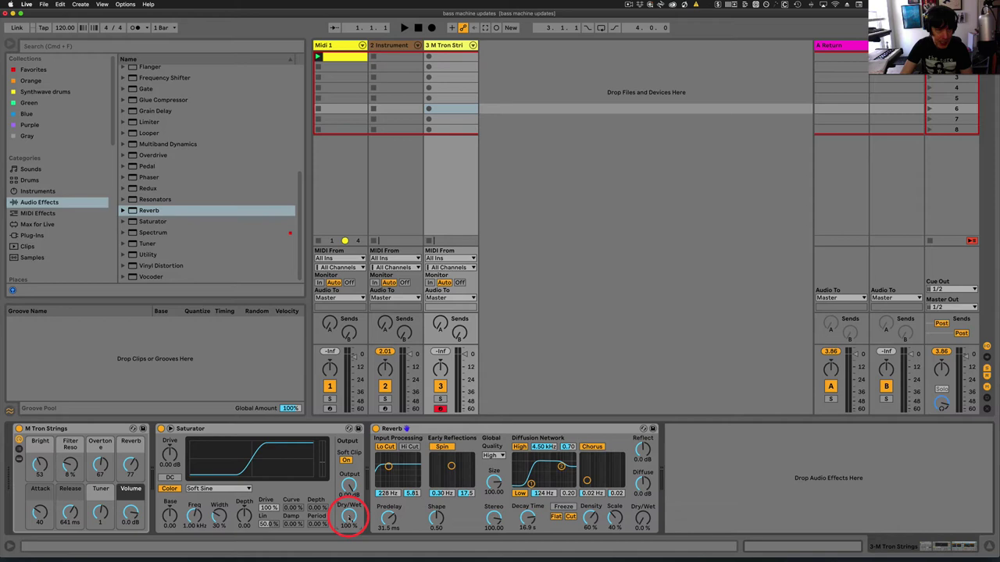
drag(170, 454, 170, 457)
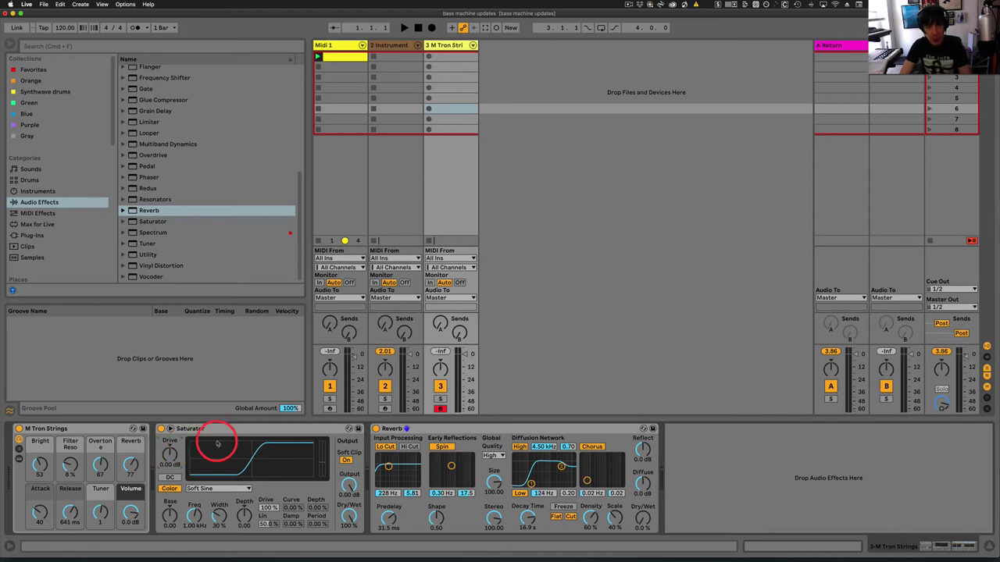
Group M Tron Strings, Saturator and Reverb into an Instrument Rack and show its chain list
click(427, 431)
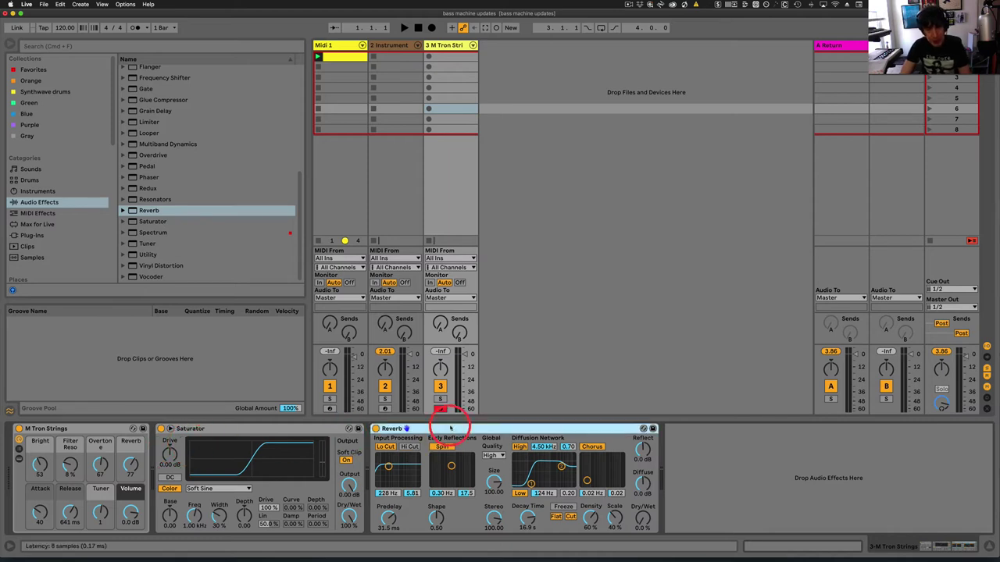
click(101, 431)
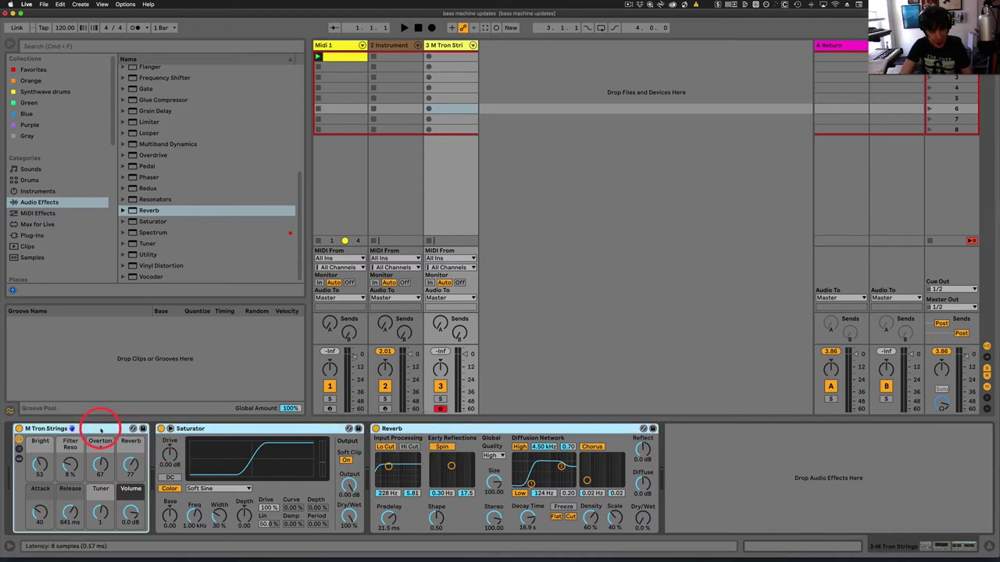
key(super+g)
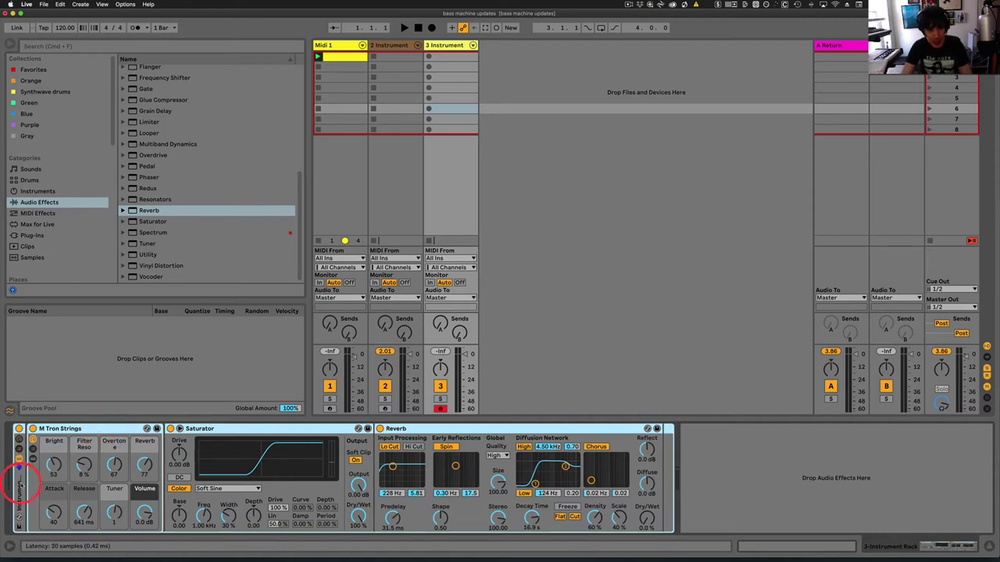
click(20, 443)
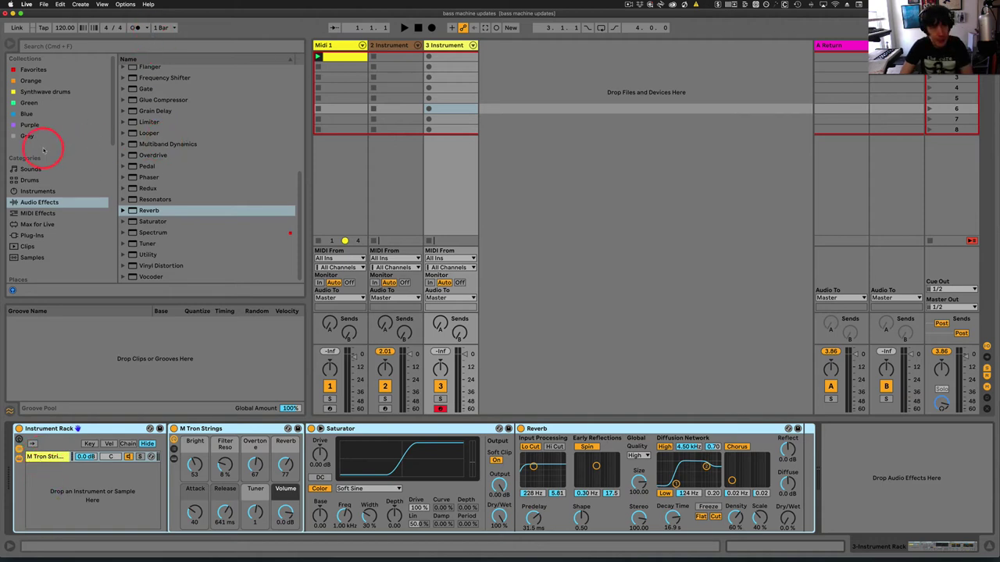
Add Operator as a new rack chain with its oscillator set to white noise
click(31, 190)
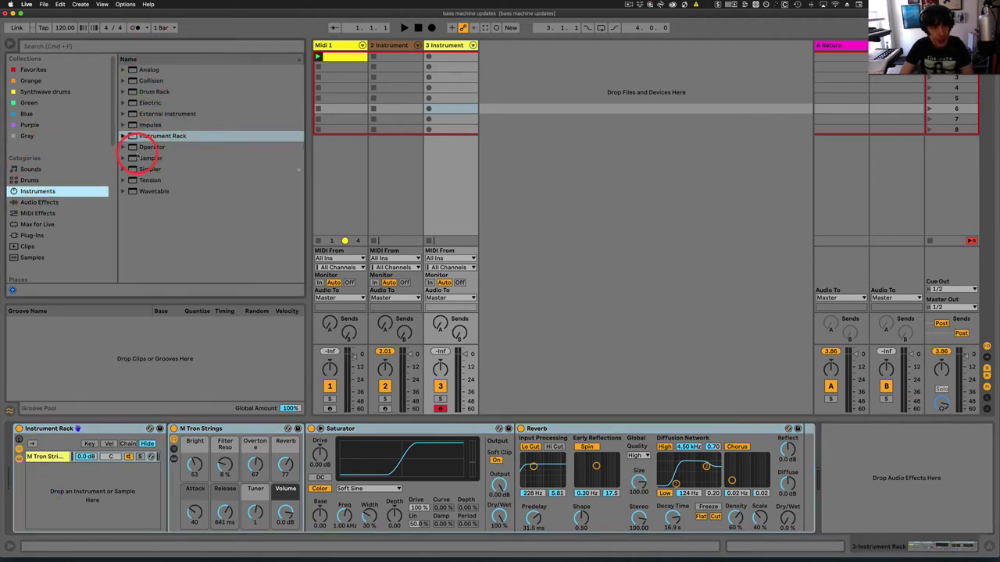
drag(134, 149, 54, 472)
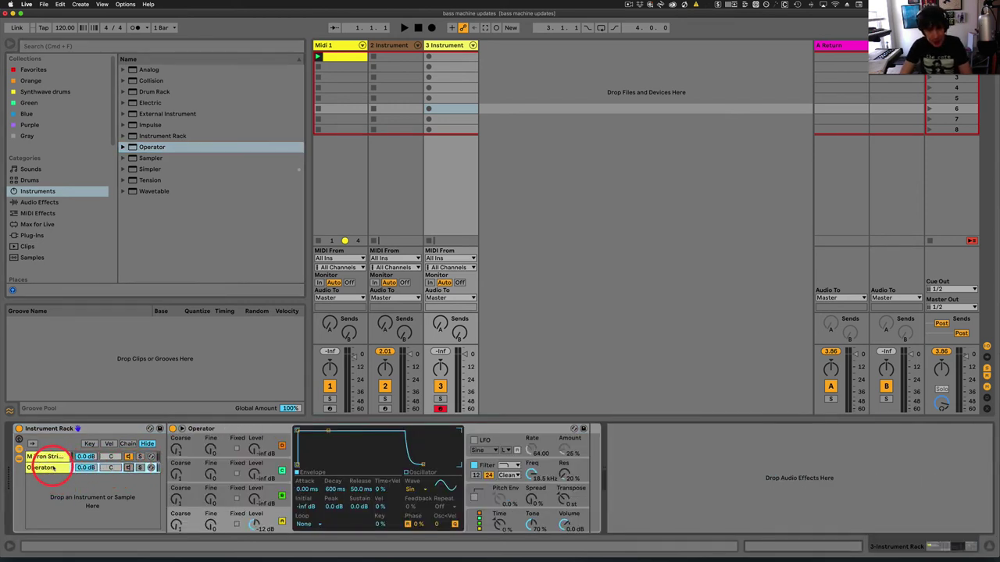
click(412, 489)
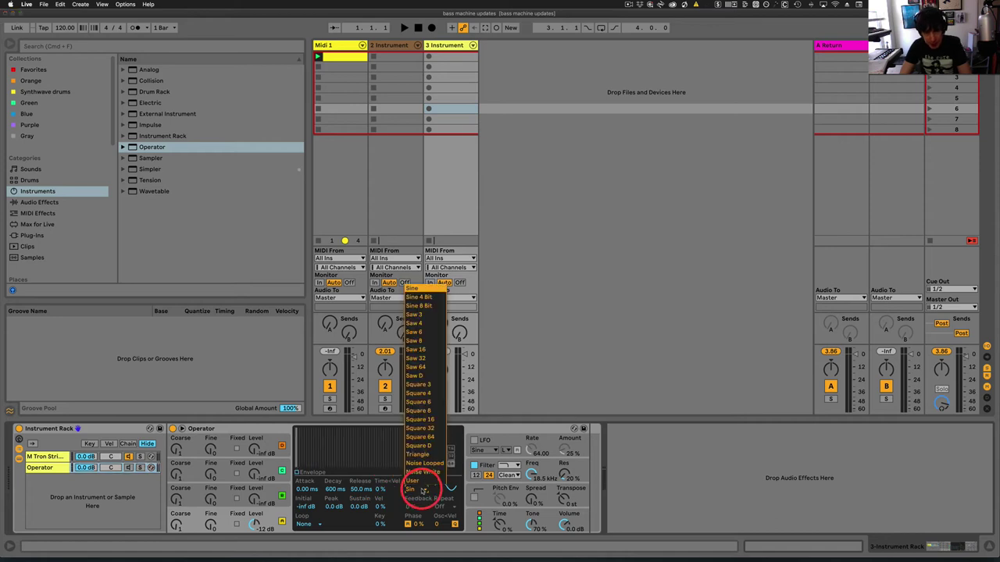
click(419, 473)
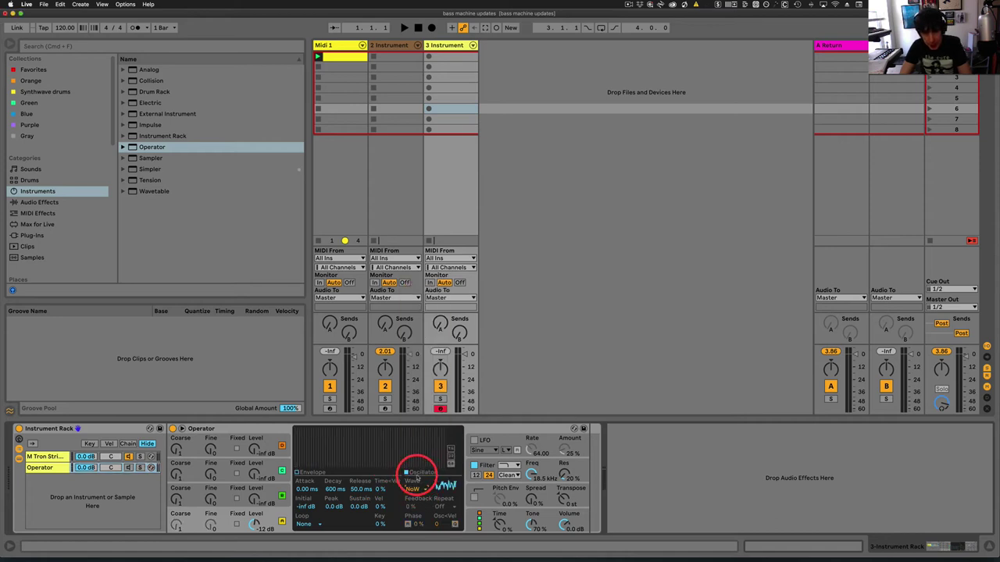
Shorten Operator's envelope decay slightly and set the release to about 8.85 s
click(296, 472)
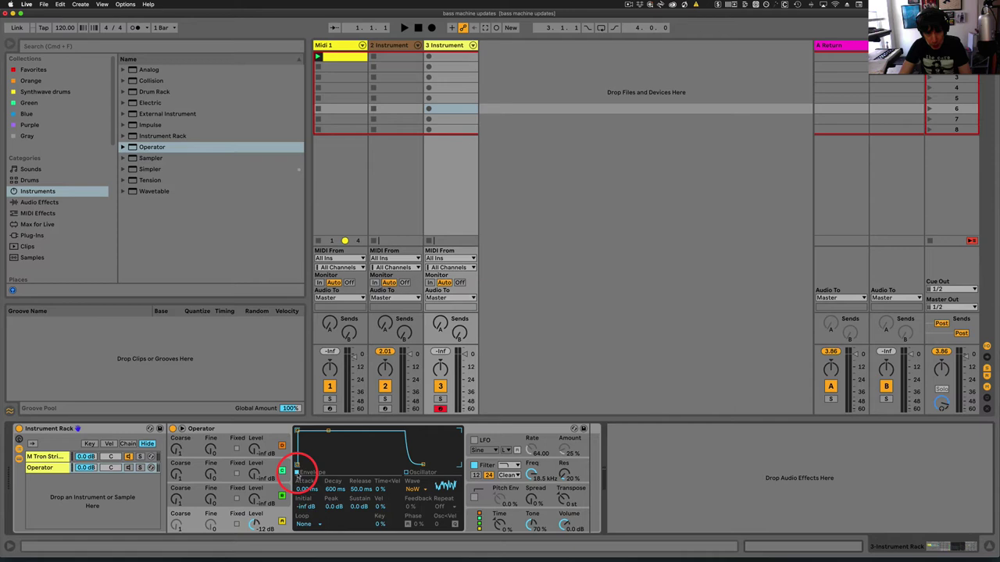
drag(323, 430, 328, 429)
drag(423, 464, 449, 464)
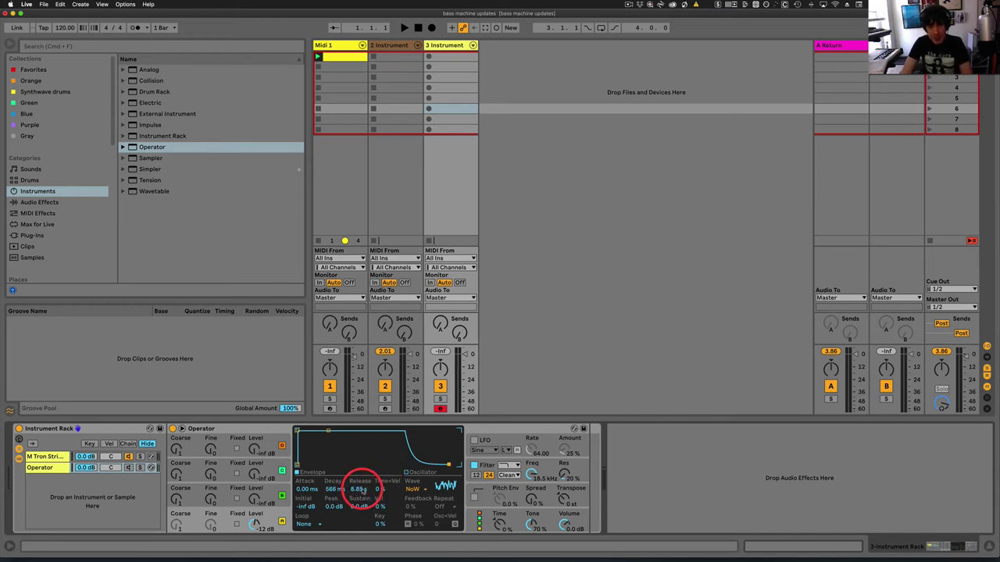
drag(362, 489, 285, 493)
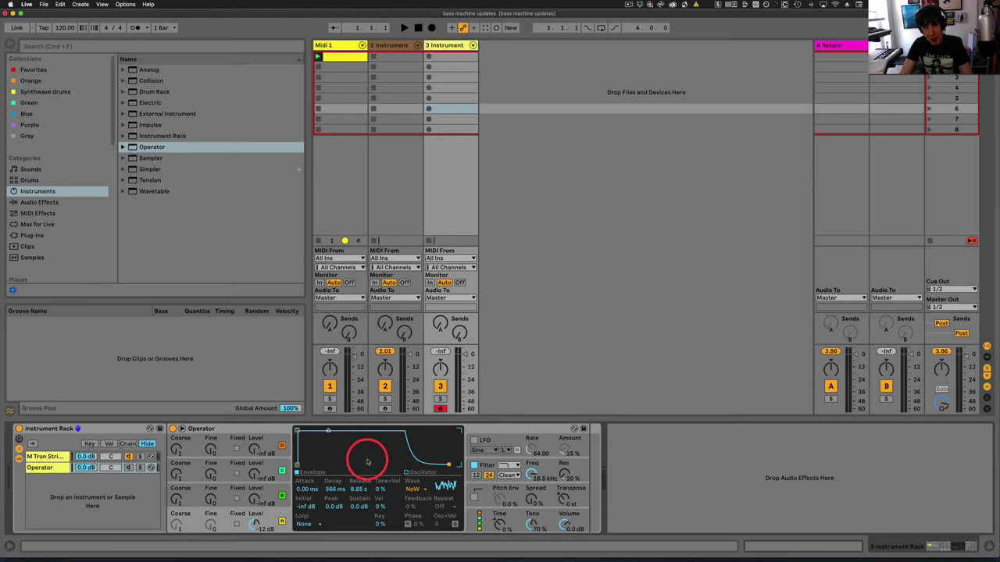
click(39, 467)
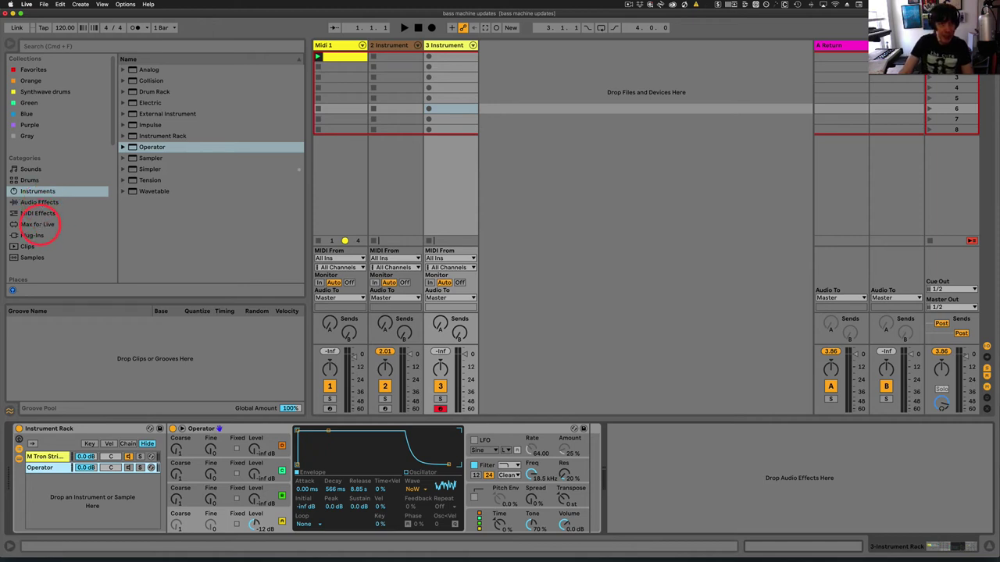
Find 'envelope f' in Max for Live and place Envelope Follower after the Operator chain's filter
click(39, 224)
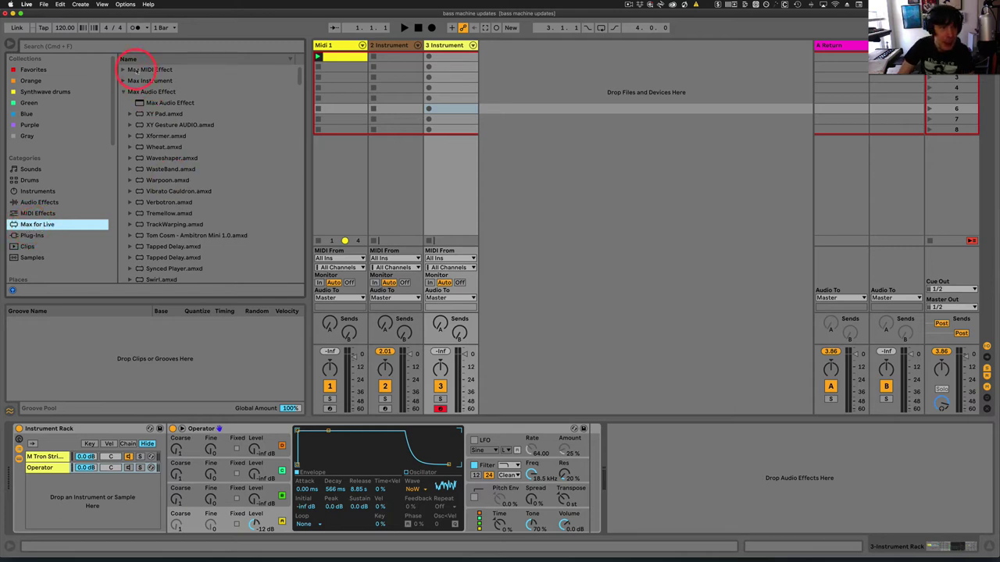
click(141, 47)
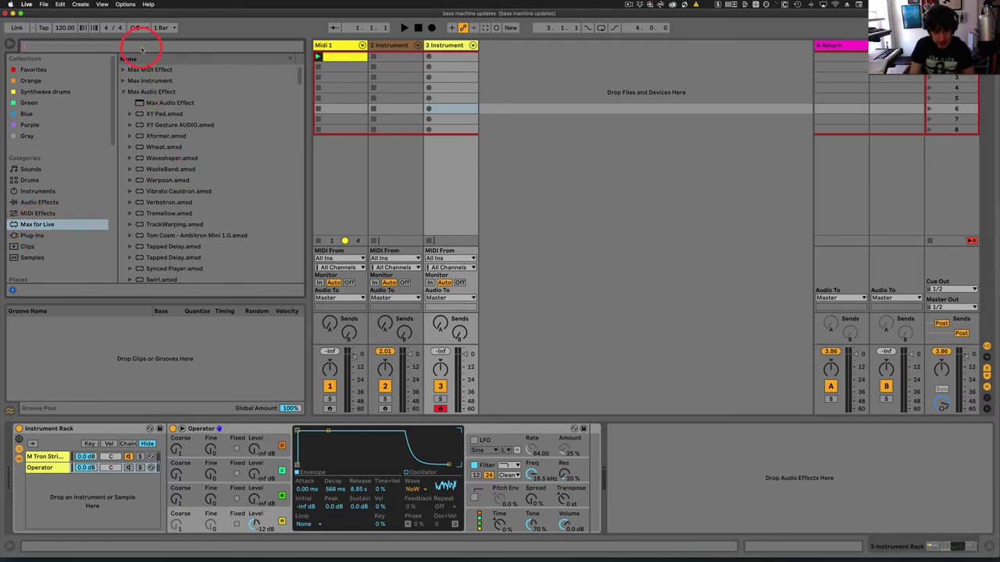
text(envel)
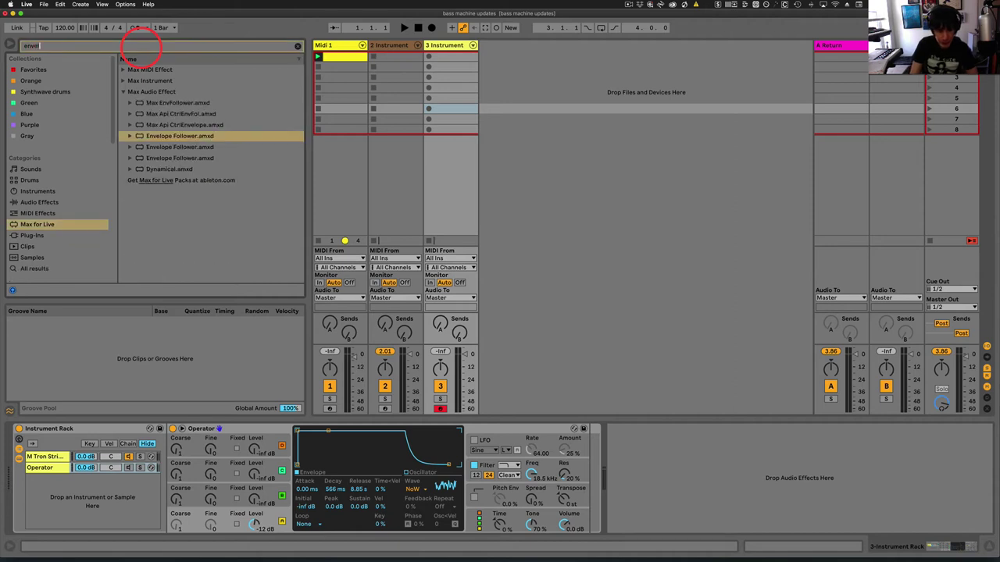
text(ope f)
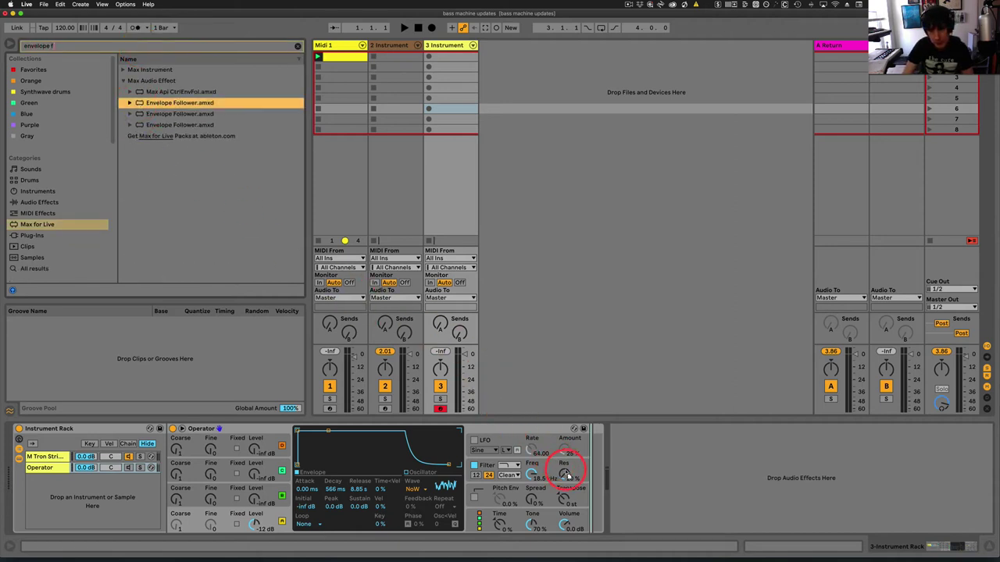
drag(567, 473, 581, 478)
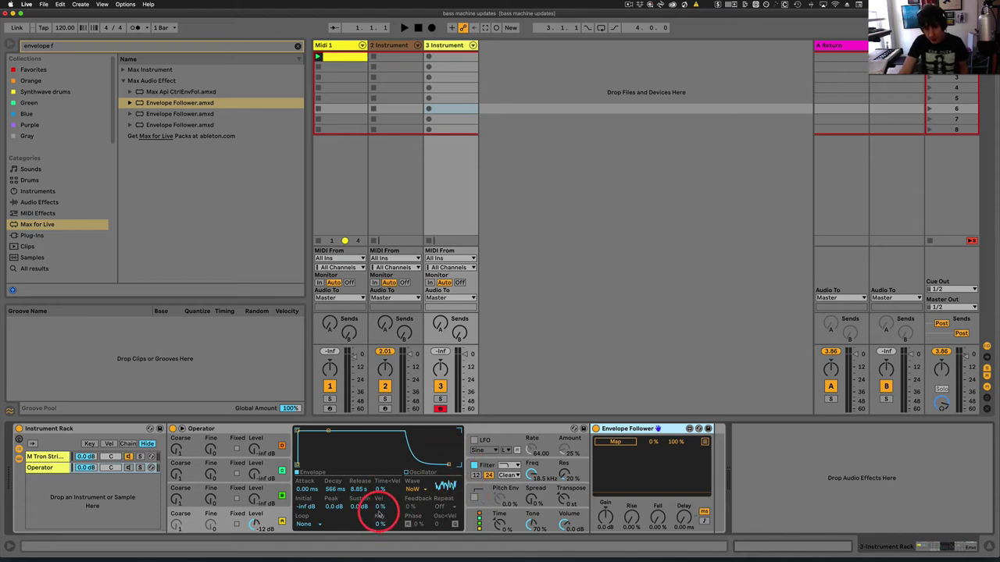
Set Operator's envelope velocity sensitivity to 100% and toggle the Operator chain's Solo button
drag(380, 509, 382, 508)
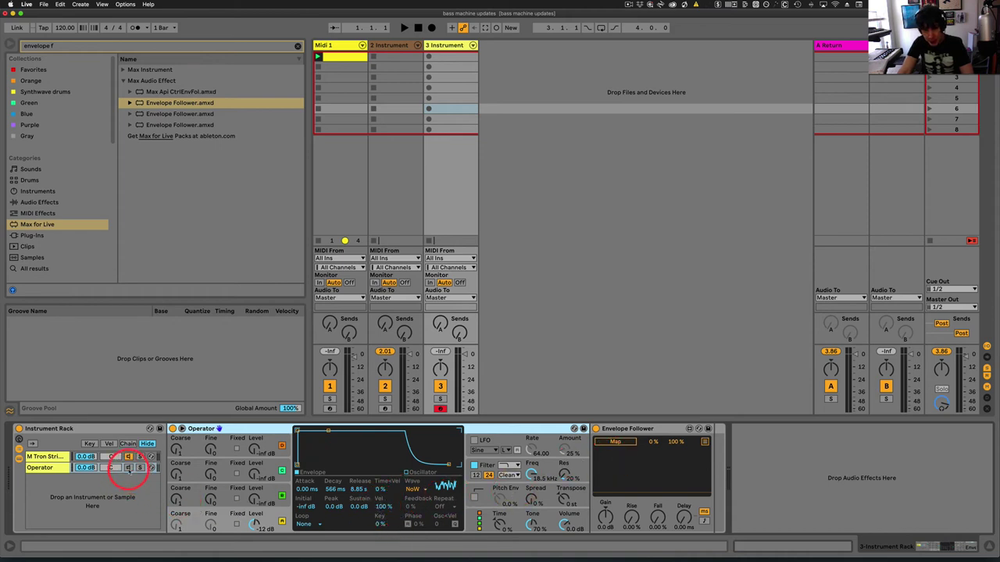
click(128, 469)
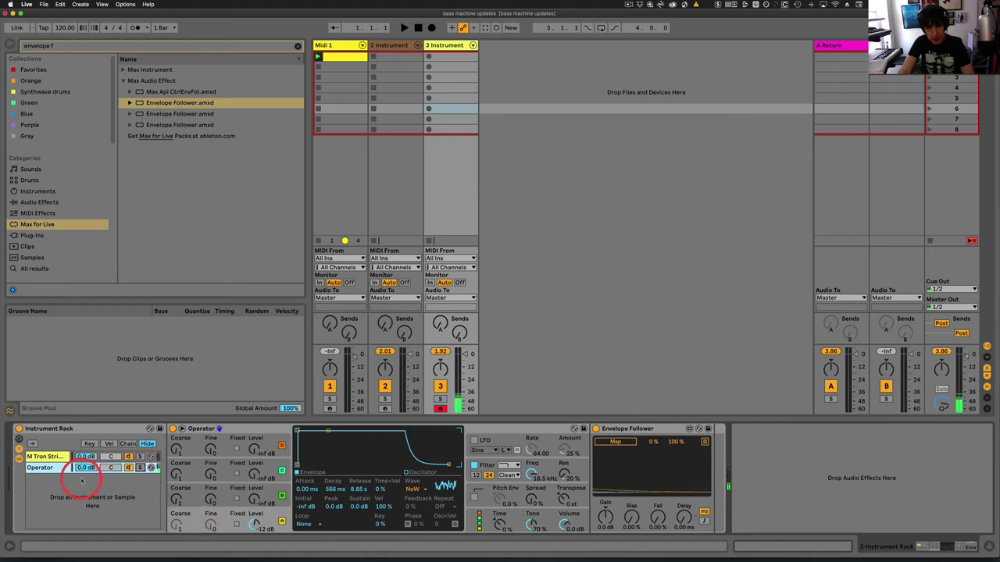
click(140, 467)
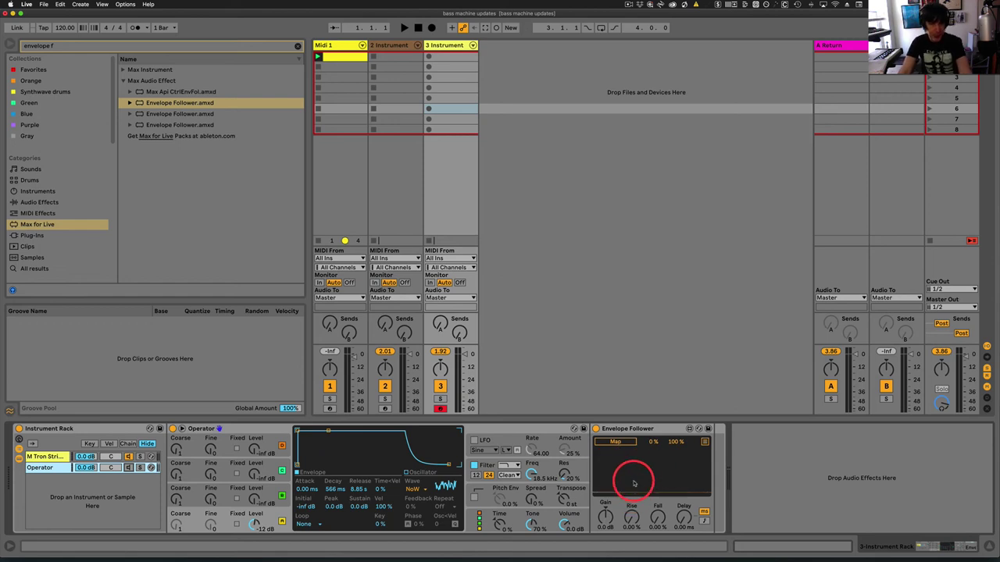
Map the Envelope Follower to the M Tron Strings Reverb Dry/Wet, ranging 0% to 88%
click(615, 443)
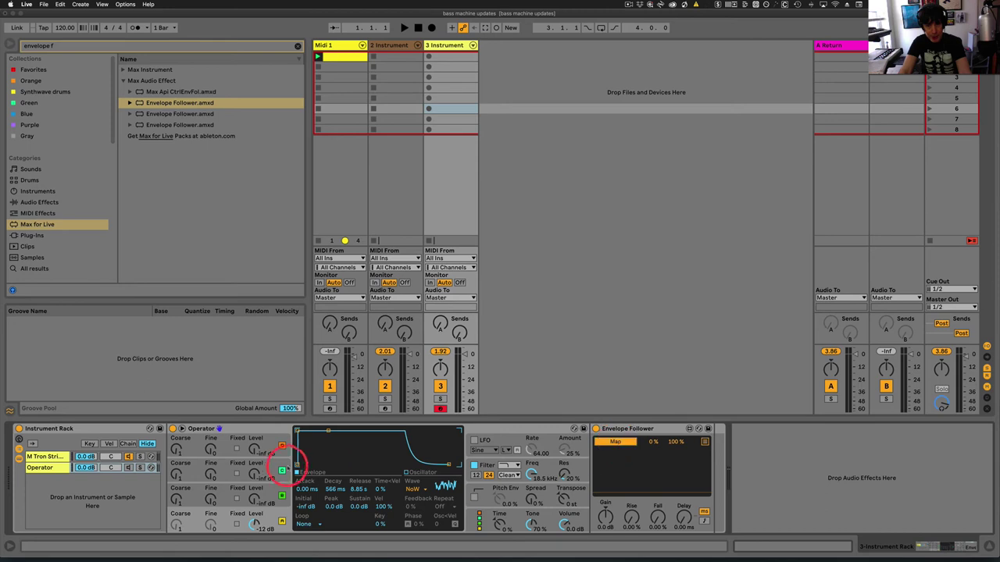
click(37, 457)
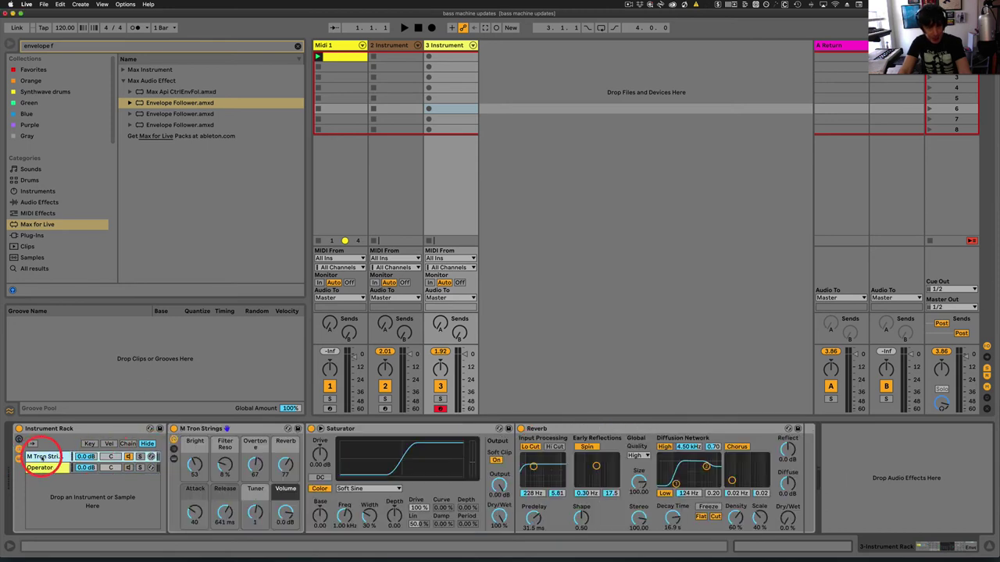
click(271, 463)
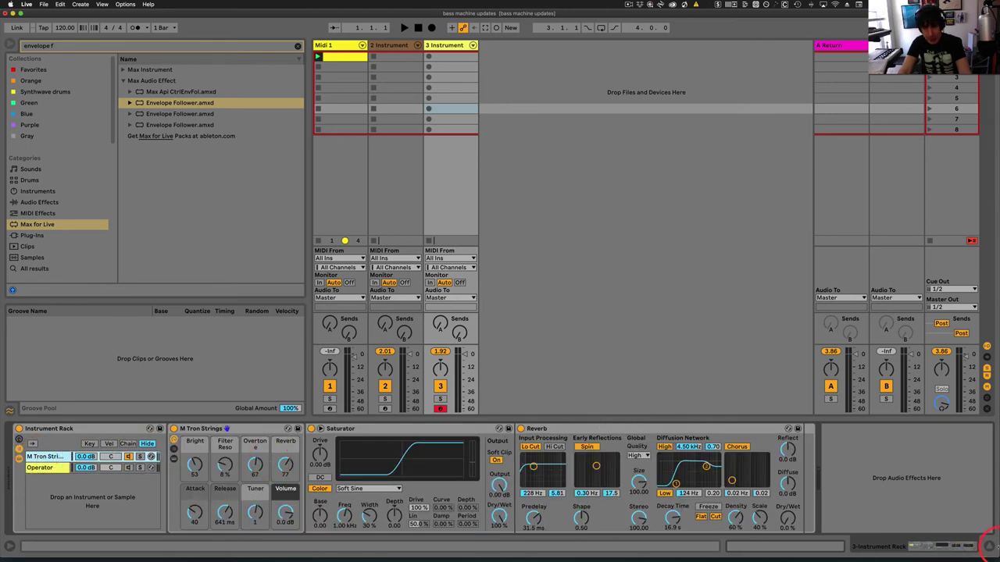
click(787, 517)
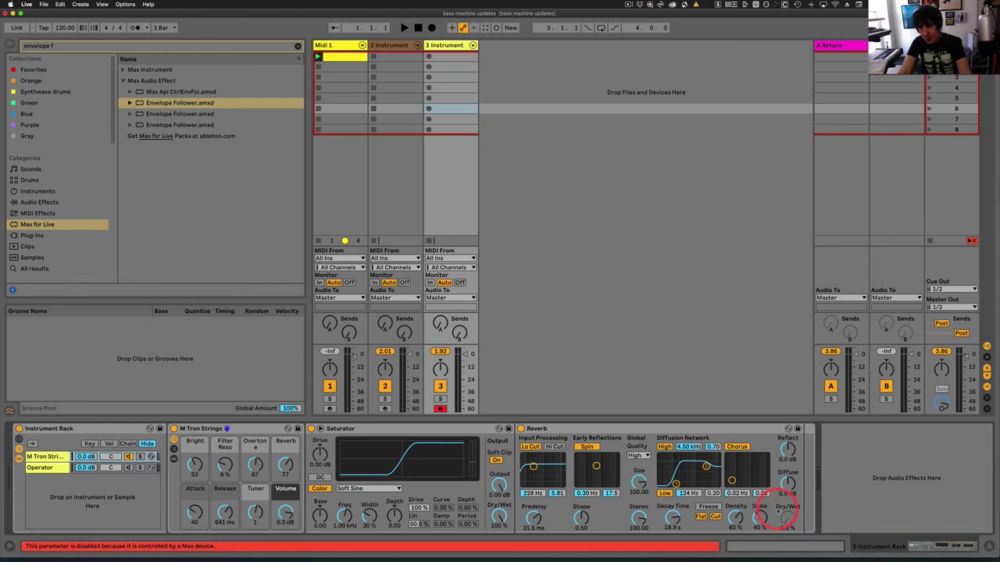
click(703, 466)
click(403, 462)
click(43, 467)
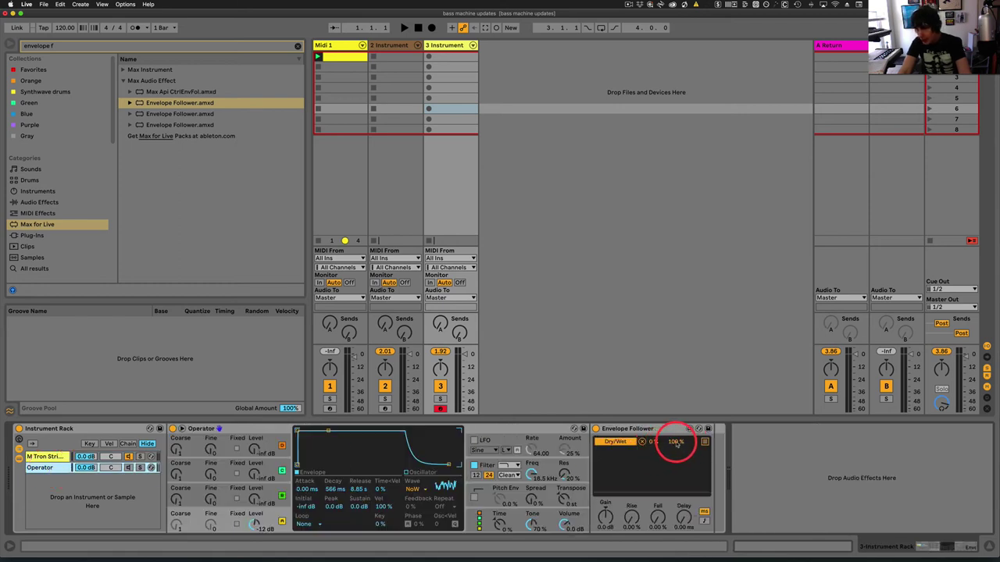
drag(675, 443, 676, 453)
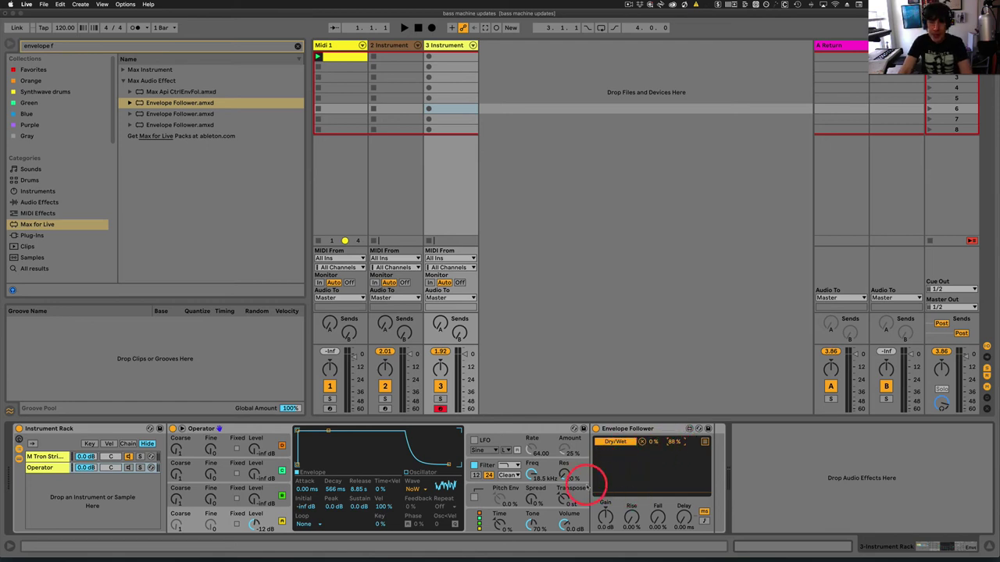
Map a second follower slot to the Saturator Drive and raise its minimum to 50%
click(705, 442)
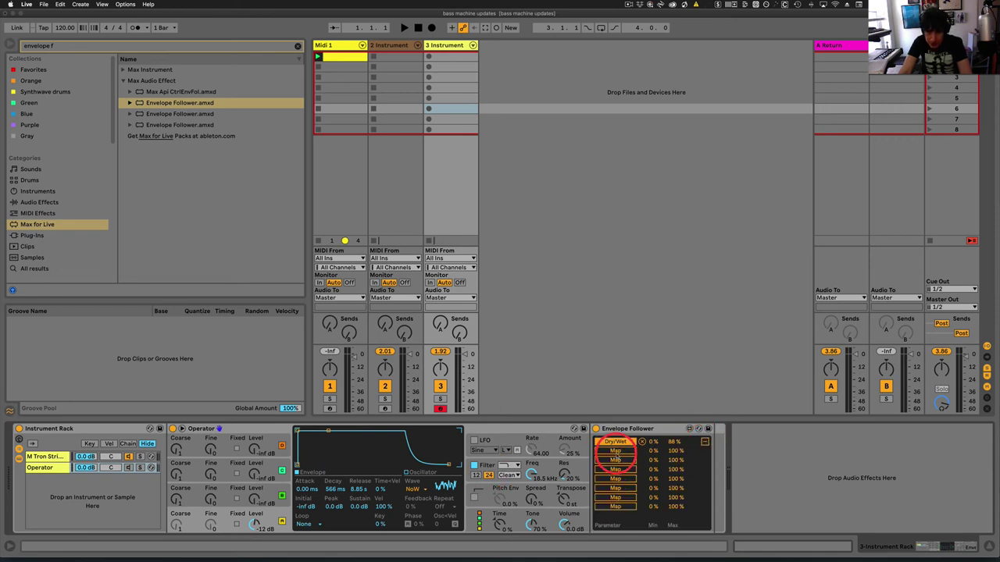
click(615, 451)
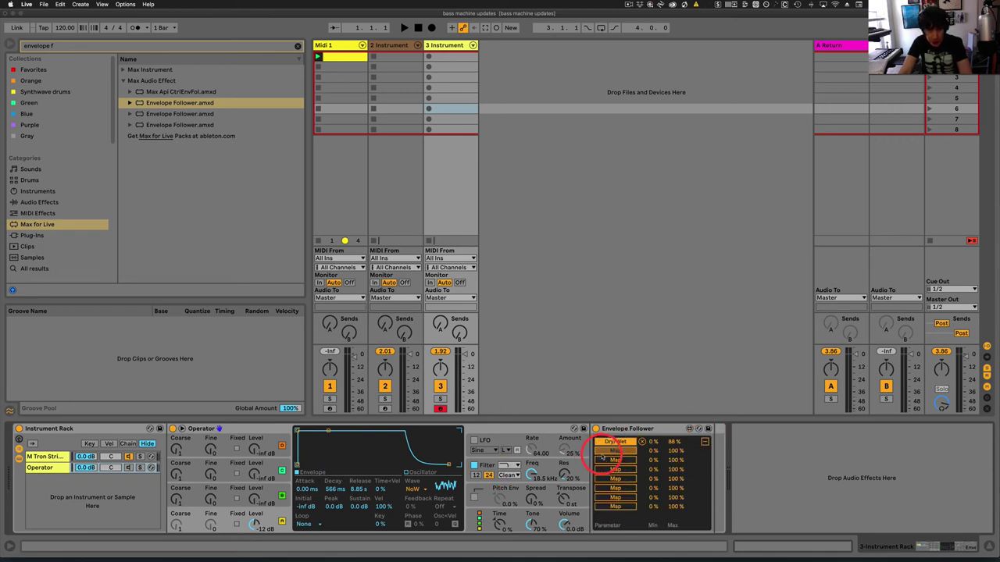
click(47, 457)
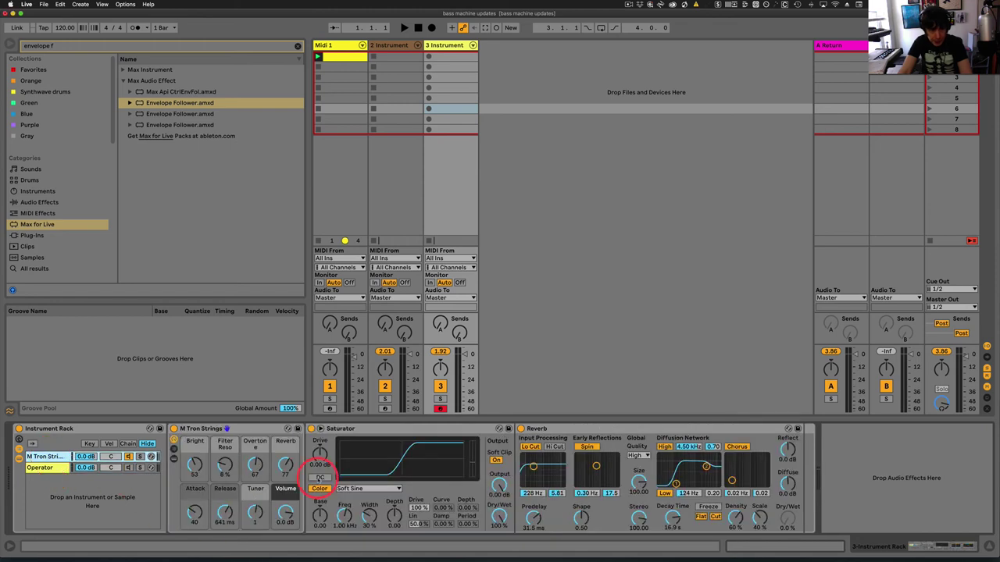
drag(320, 454, 320, 469)
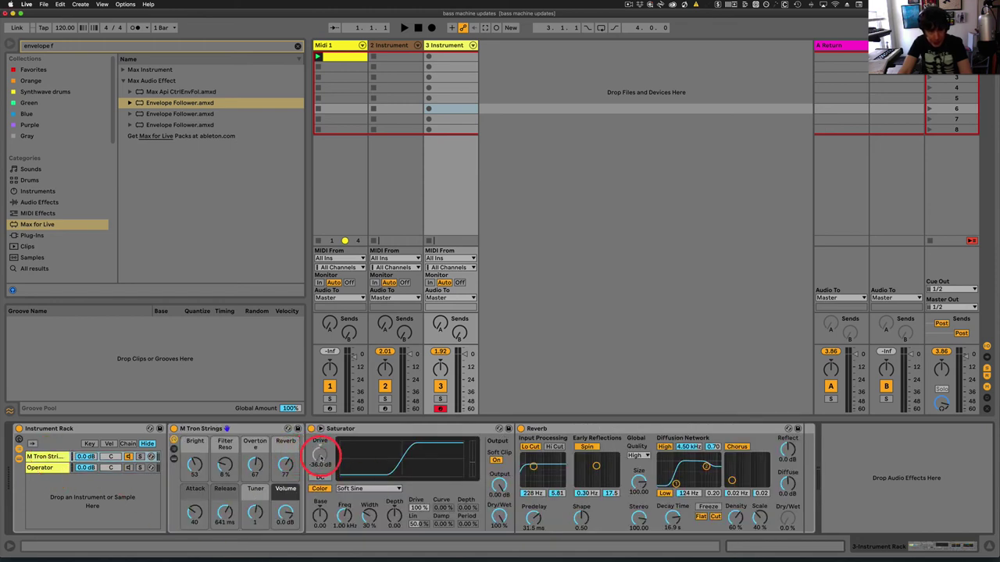
click(320, 455)
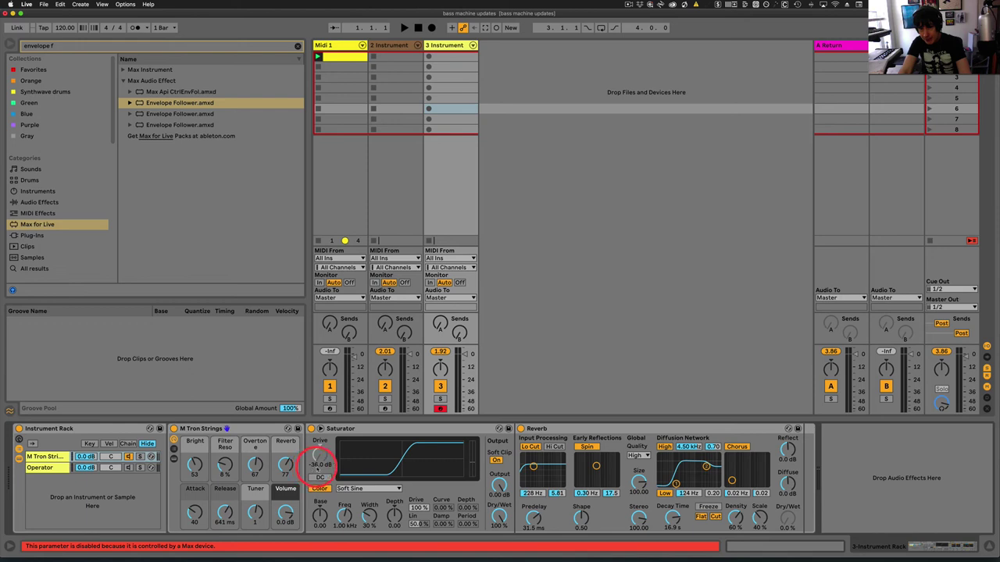
click(39, 467)
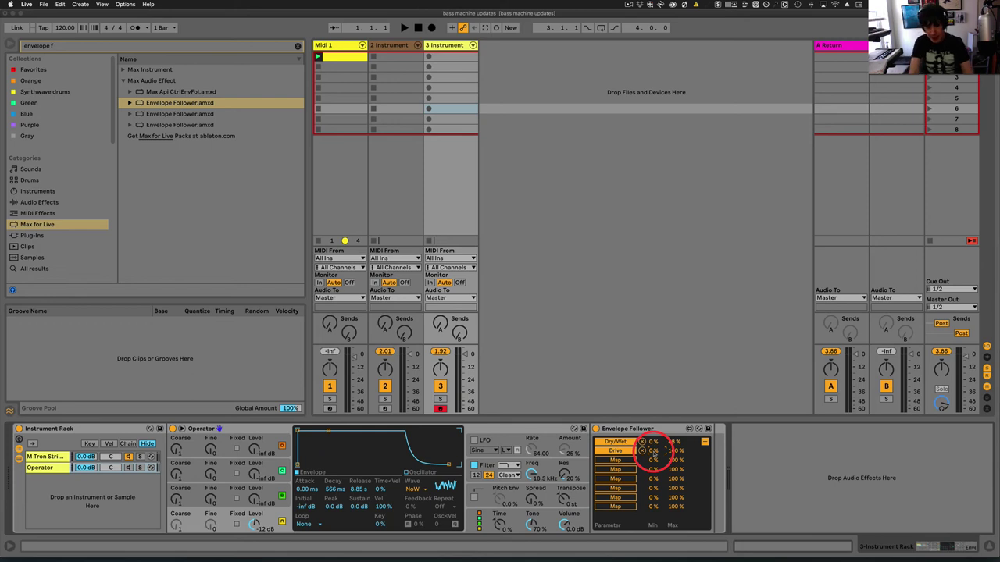
drag(653, 452, 653, 449)
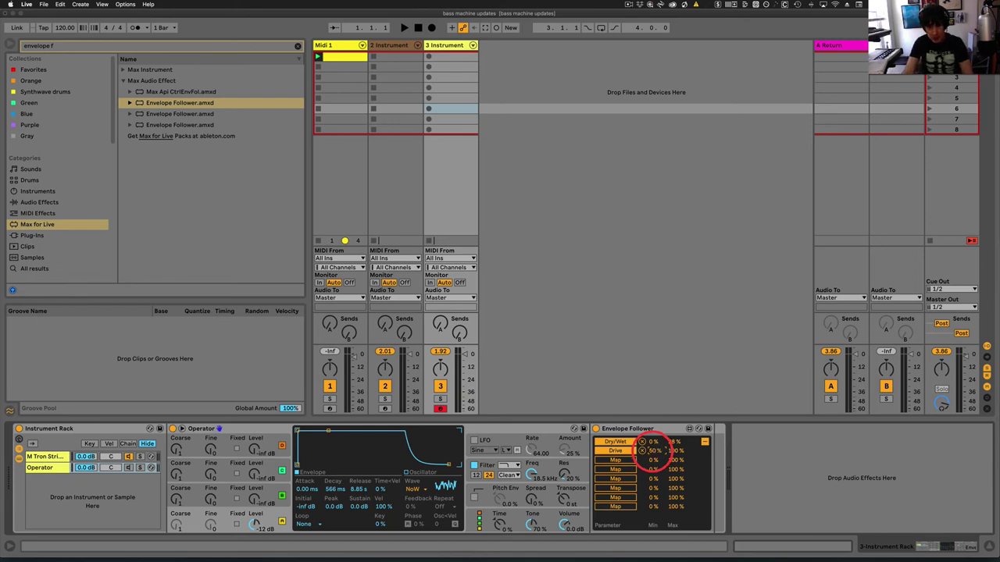
Confirm Drive is follower-controlled, then lower the Drive mapping's maximum to 60%
click(43, 457)
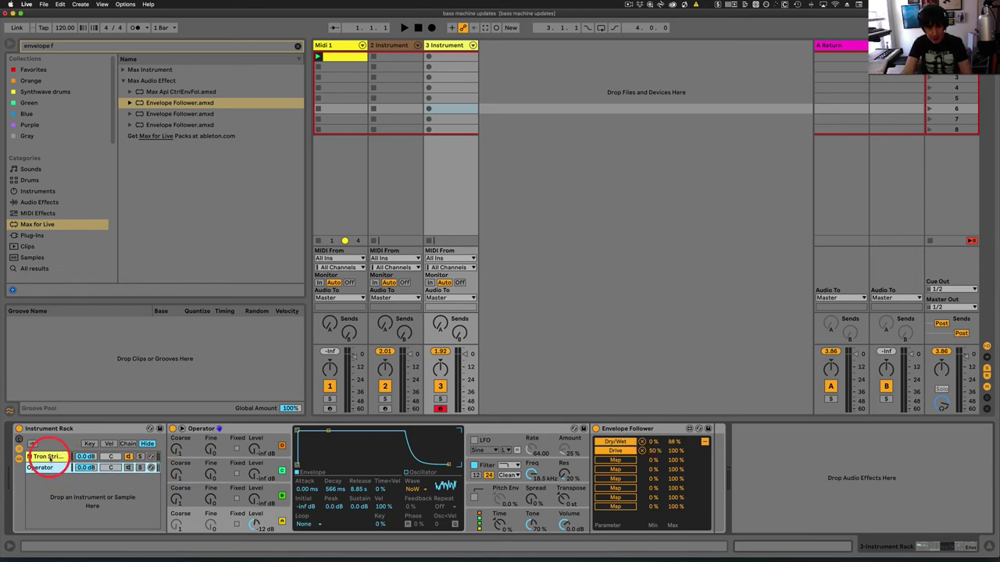
click(320, 465)
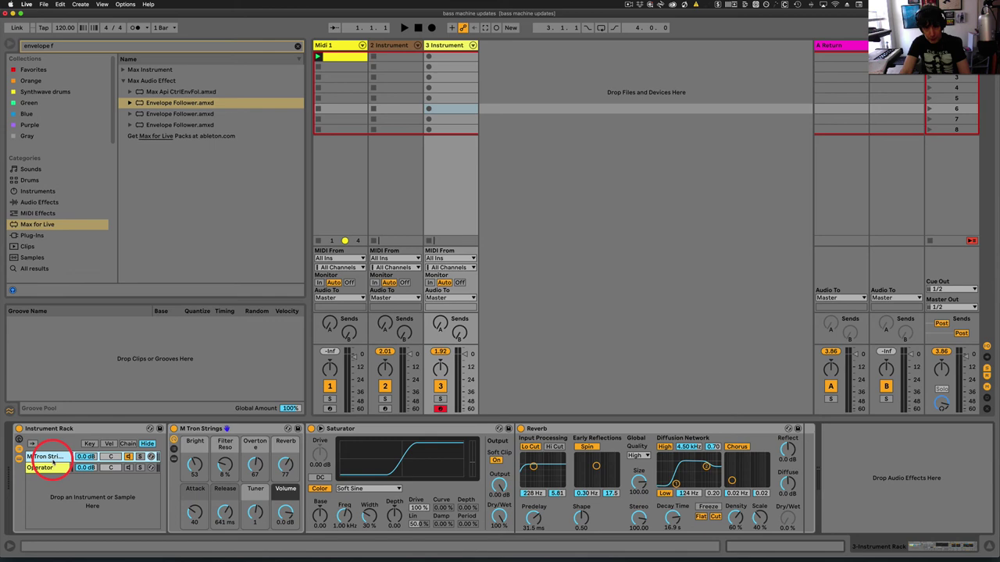
click(43, 467)
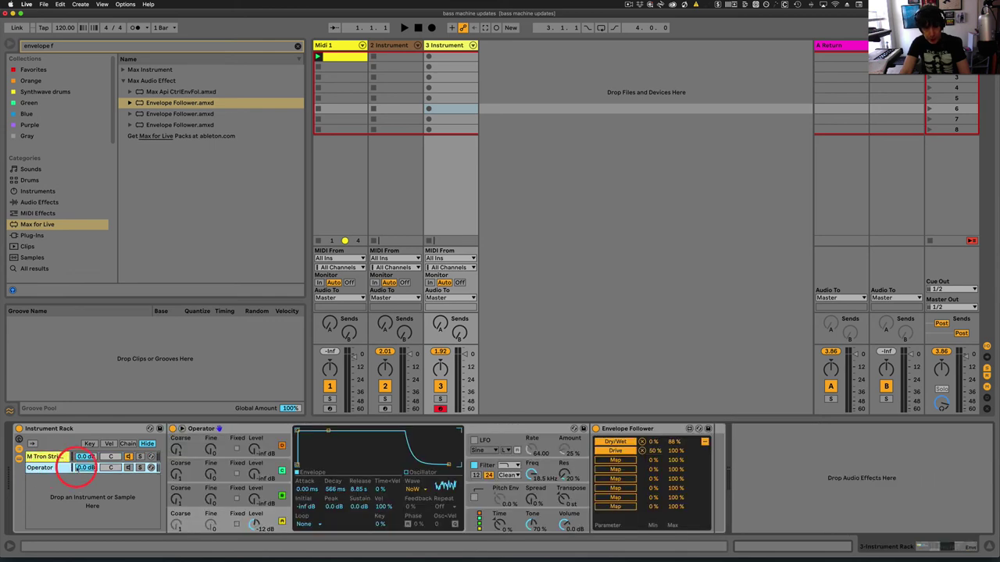
drag(677, 450, 679, 460)
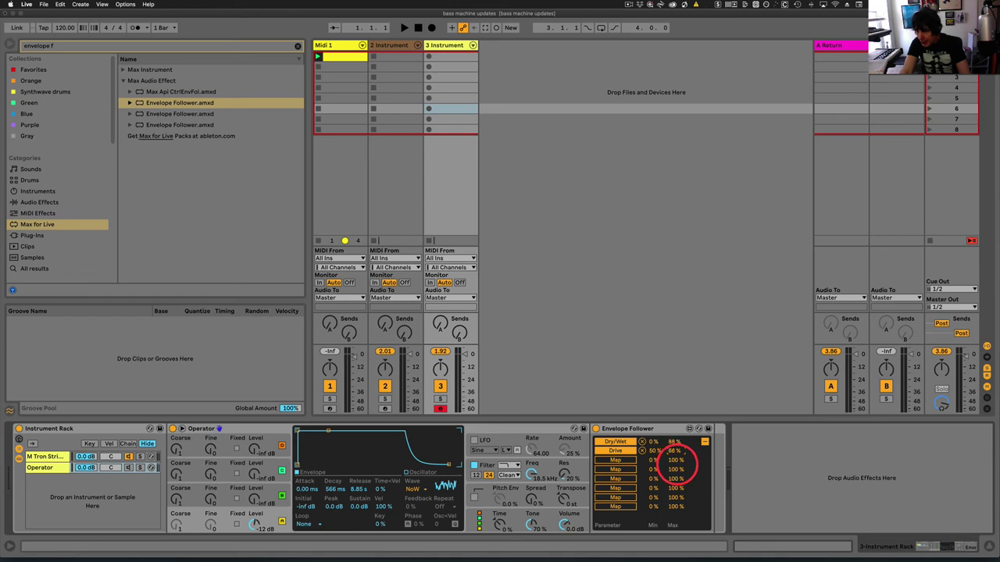
drag(678, 461, 668, 455)
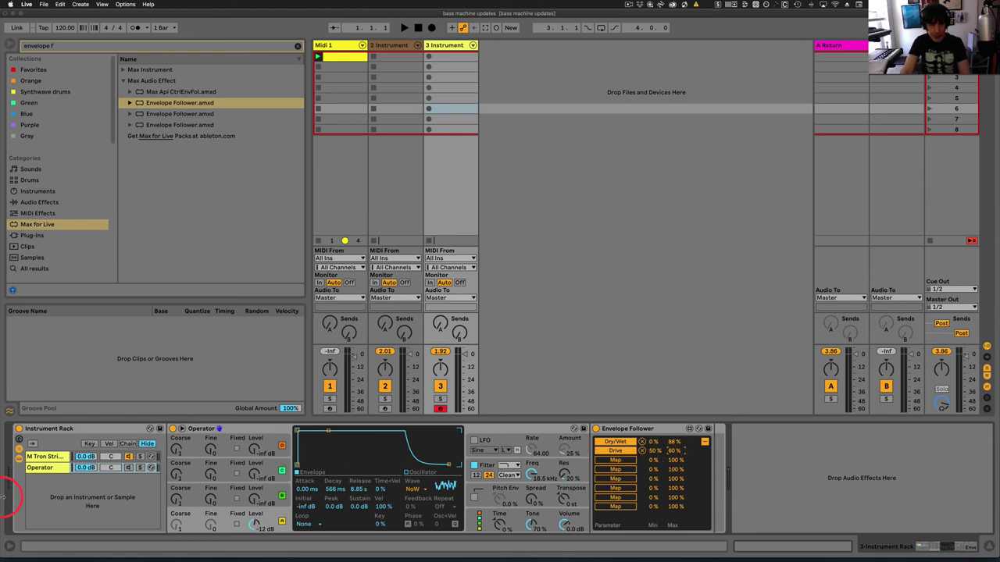
Show the M Tron Strings chain and confirm Reverb Dry/Wet is driven by the Envelope Follower
click(43, 457)
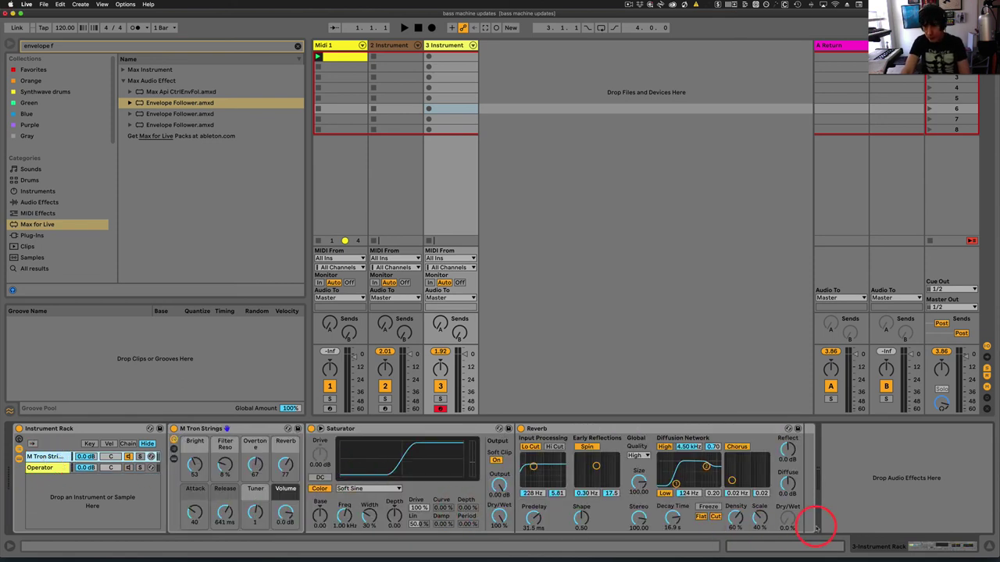
click(788, 521)
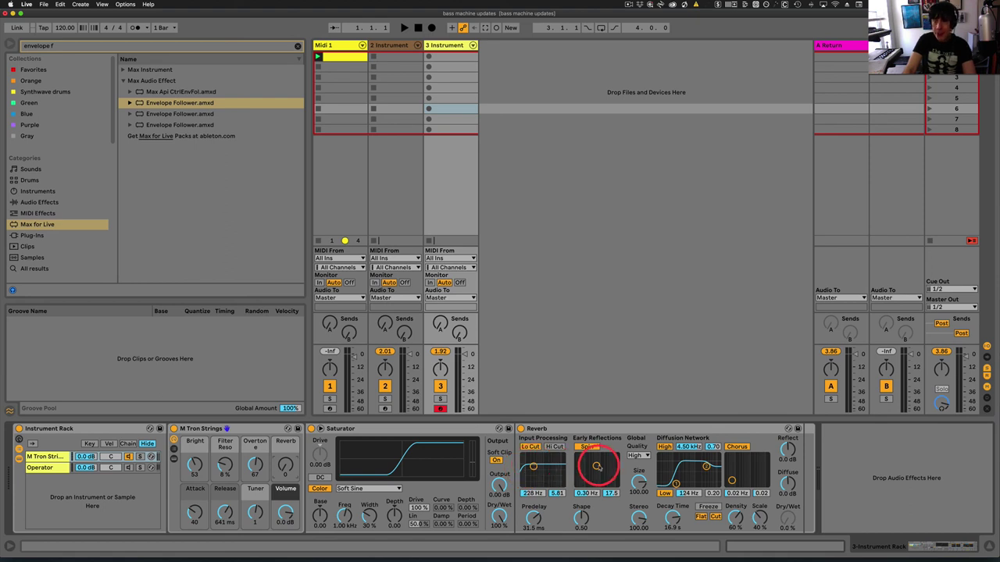
Use the Saturator's hot-swap button to bring up Audio Effects in the browser
click(446, 428)
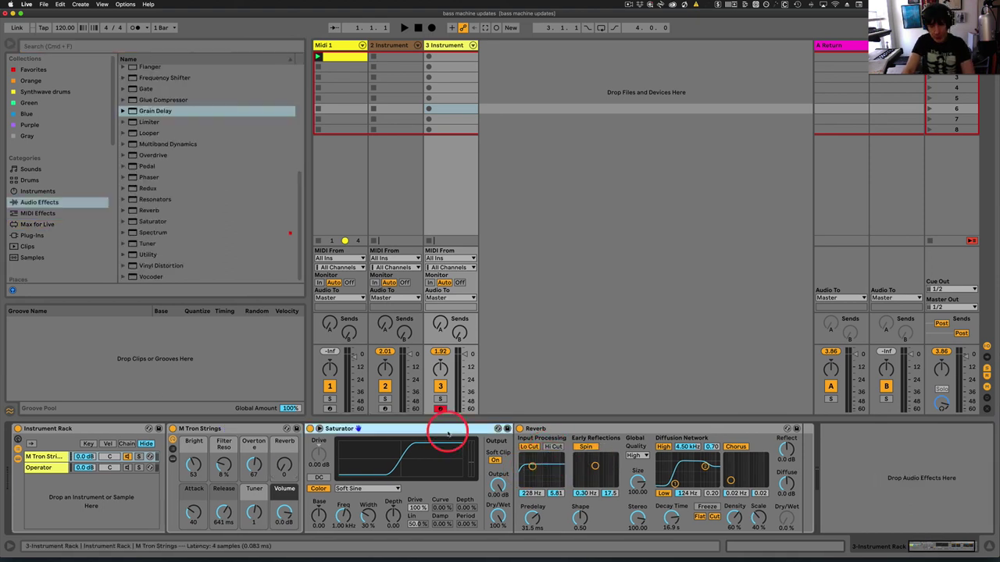